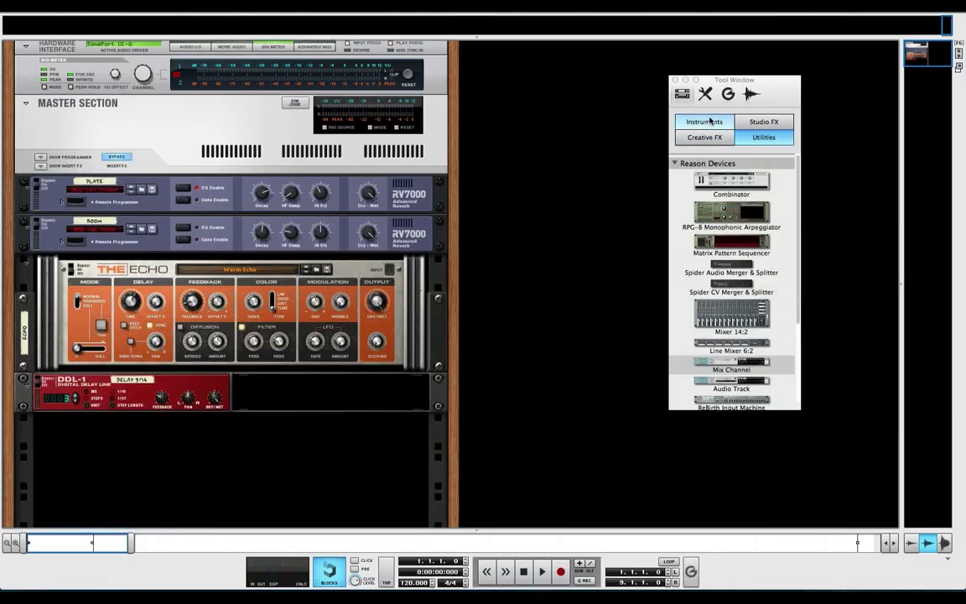
Drag a Kong Drum Designer from Instruments below the delay and load the 16outputs.kong patch.
left_click(710, 122)
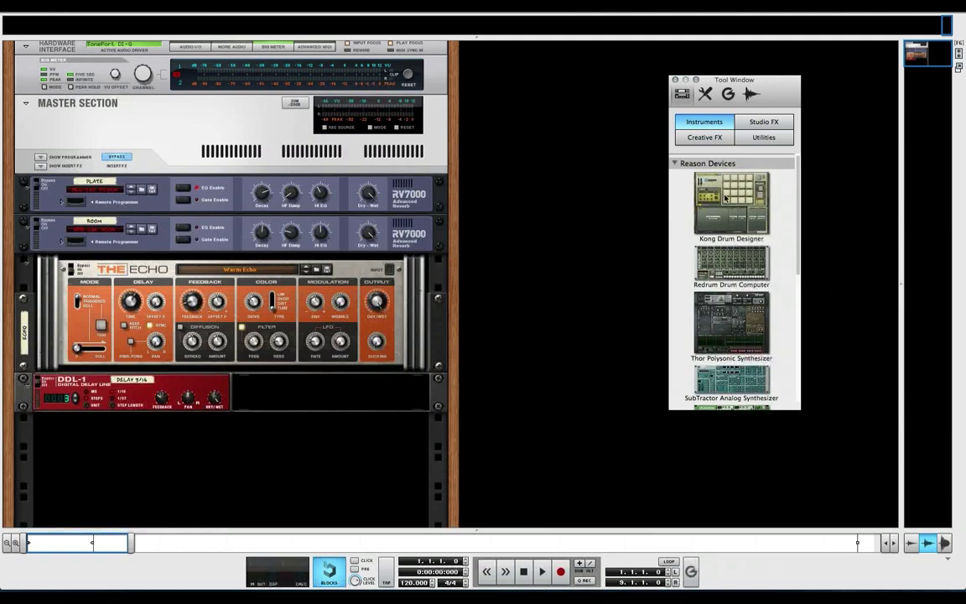
left_click_drag(727, 197, 301, 464)
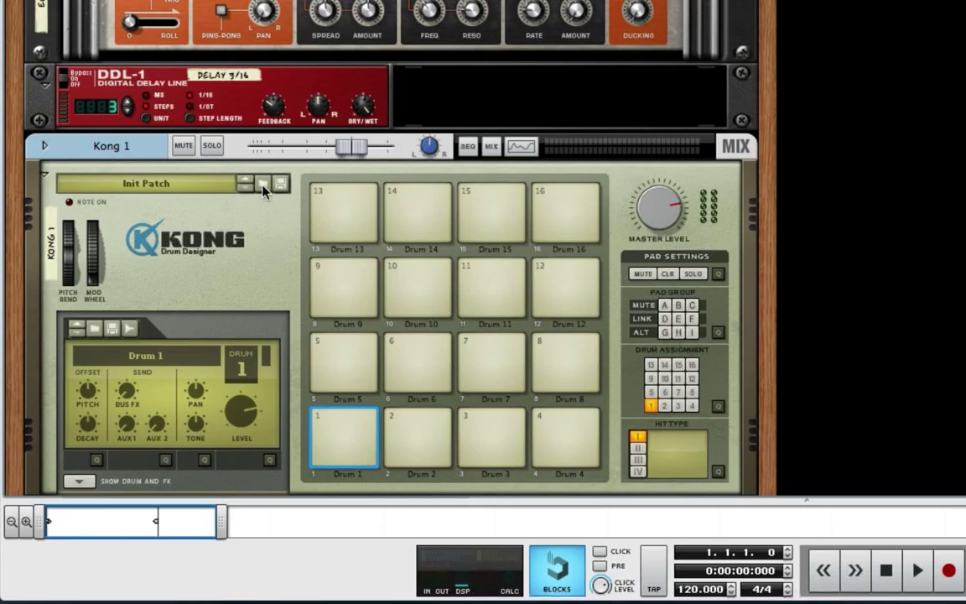
left_click(263, 185)
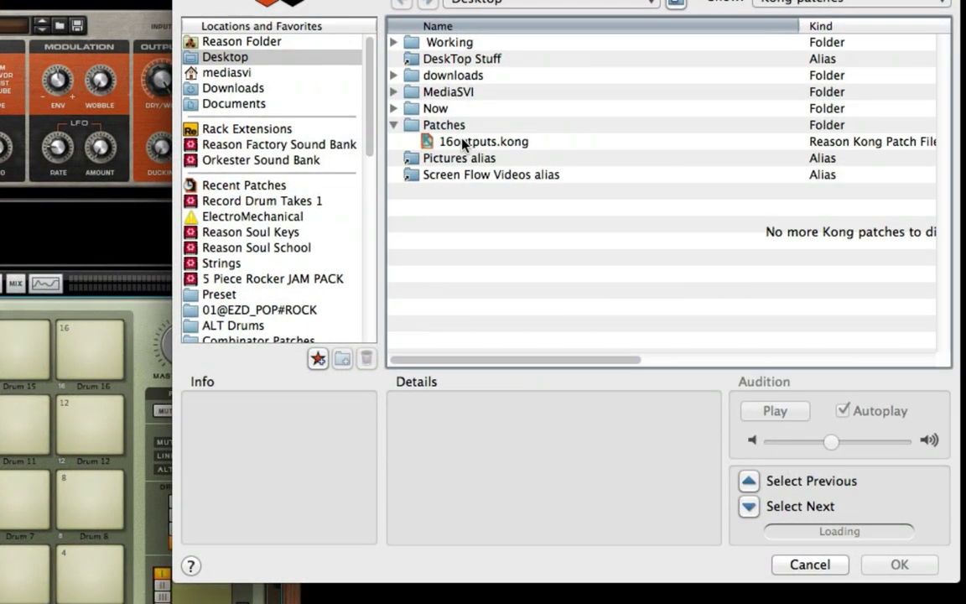
left_click(462, 144)
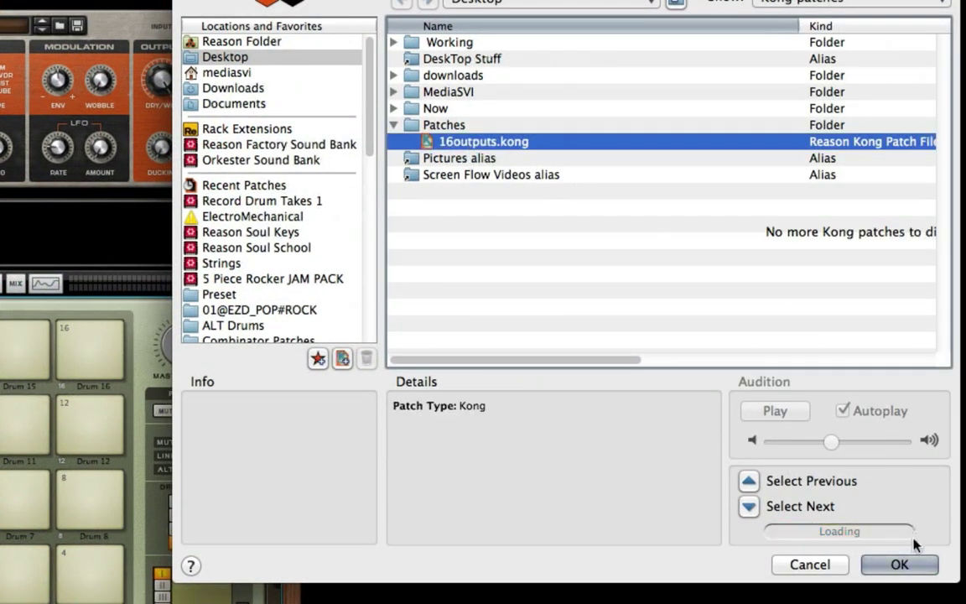
left_click(906, 563)
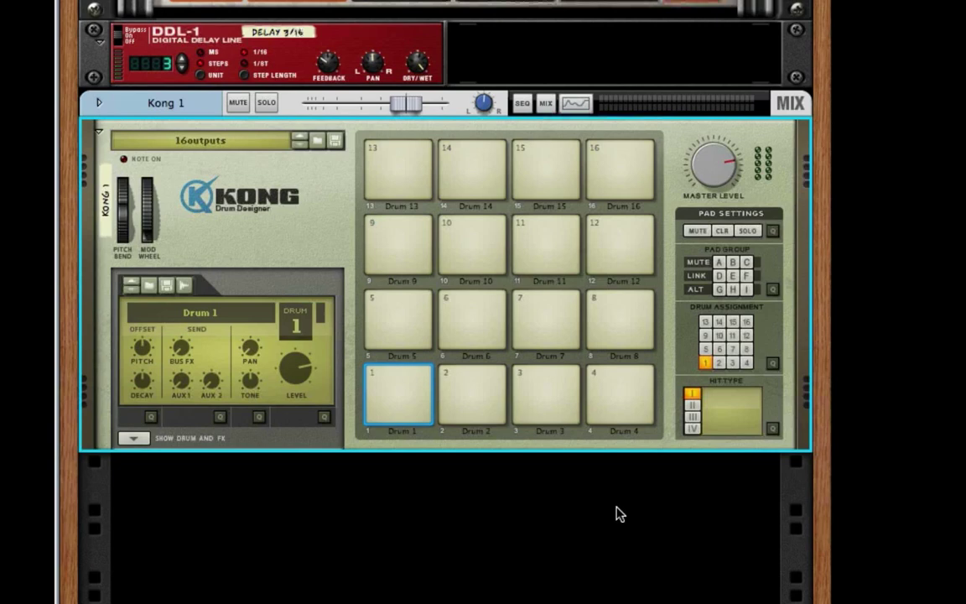
On the back of the rack, unplug Kong's main audio outputs and patch the main left output into a mix channel.
key("Tab")
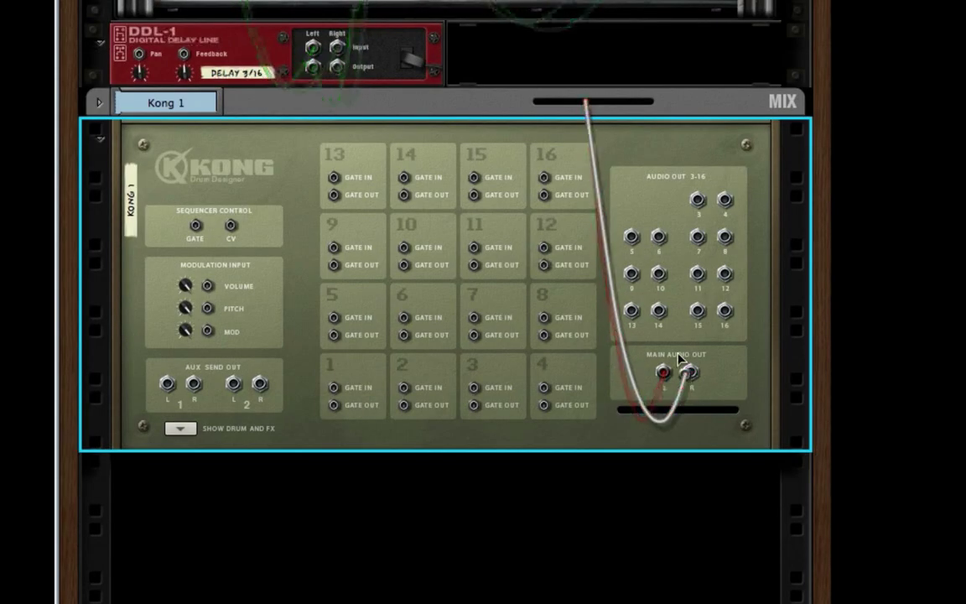
left_click_drag(682, 359, 644, 334)
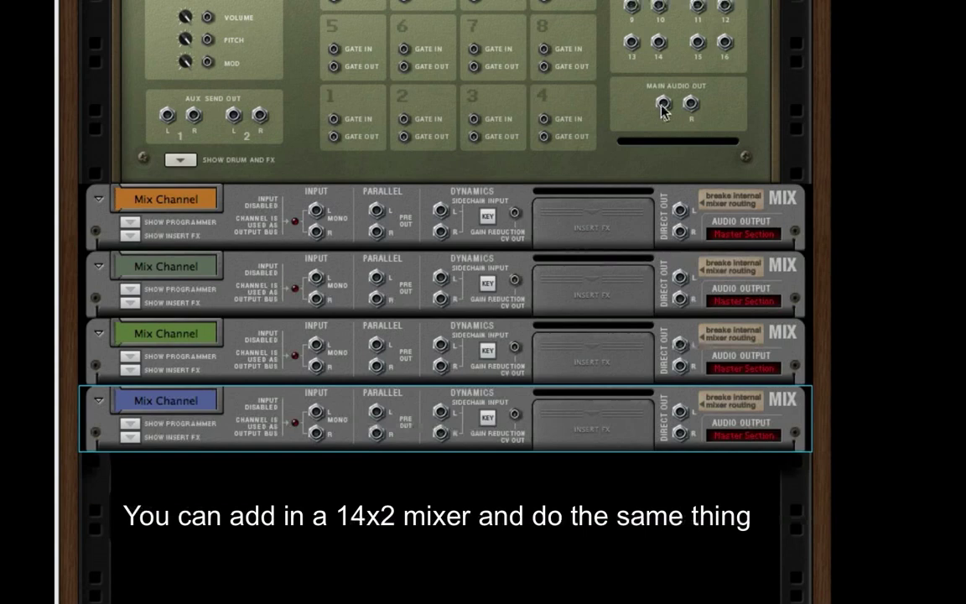
mouse_move(663, 103)
left_mouse_down()
mouse_move(315, 209)
mouse_move(316, 278)
left_mouse_up()
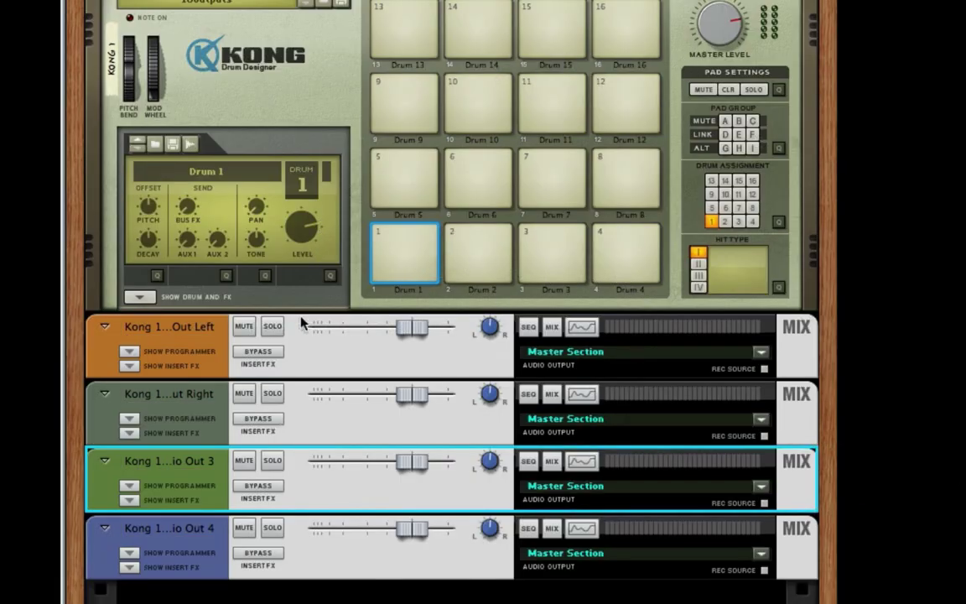
Show Kong's drum and FX section and load Physical Bass Drum, Physical Snare Drum and Synth Hi-Hat on pads 1–3.
left_click(139, 296)
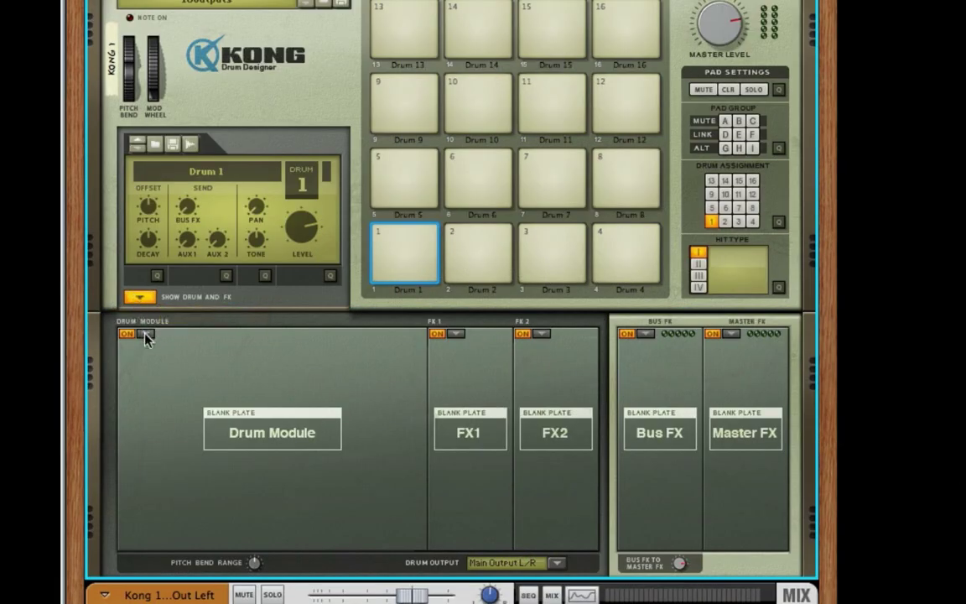
left_click(145, 334)
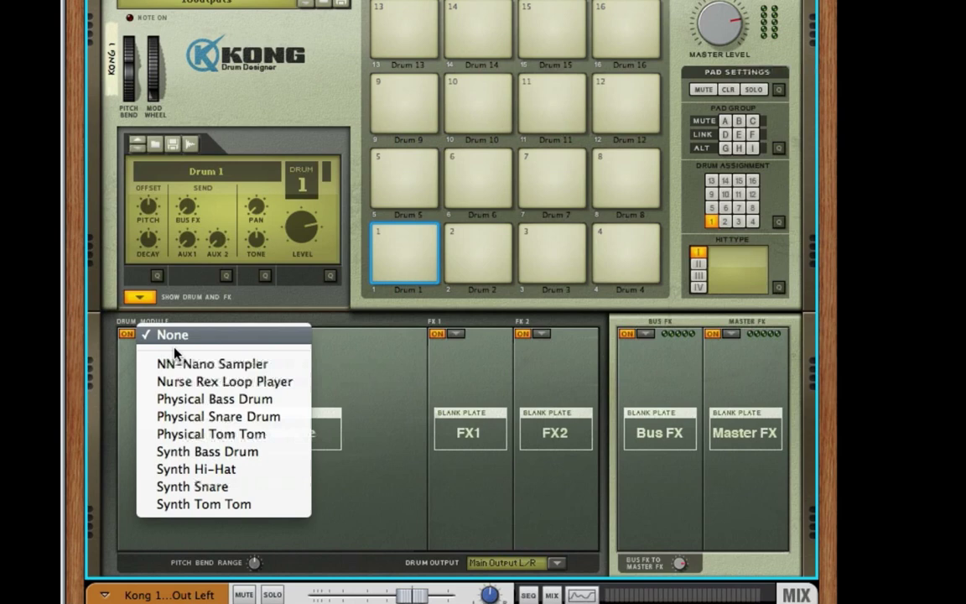
left_click(204, 399)
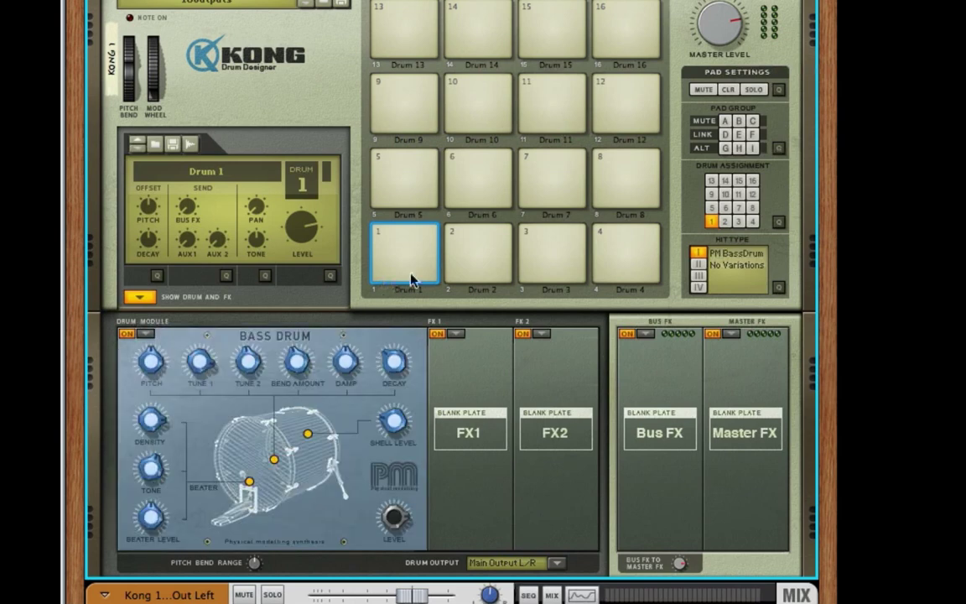
left_click(484, 256)
left_click(146, 335)
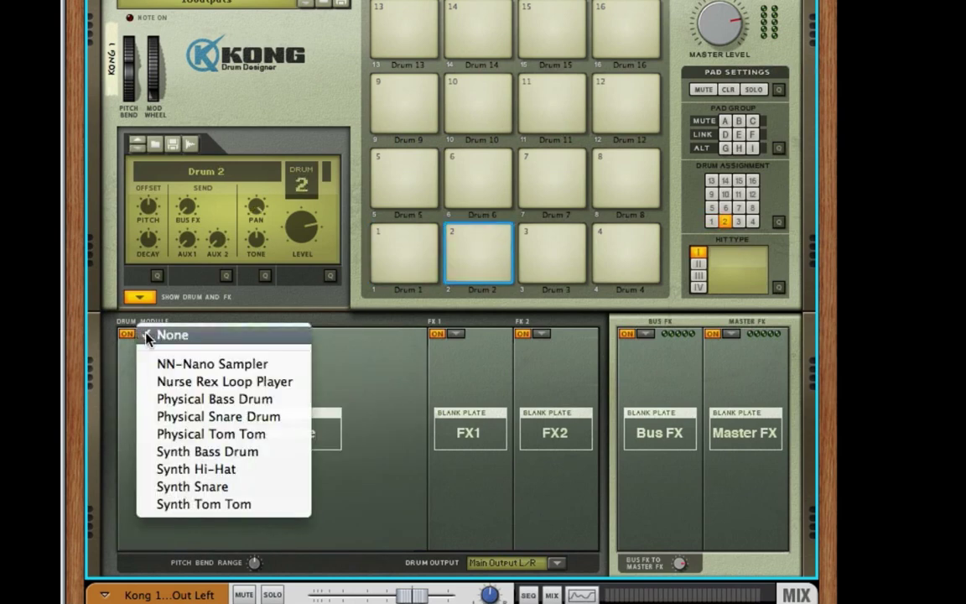
left_click(204, 417)
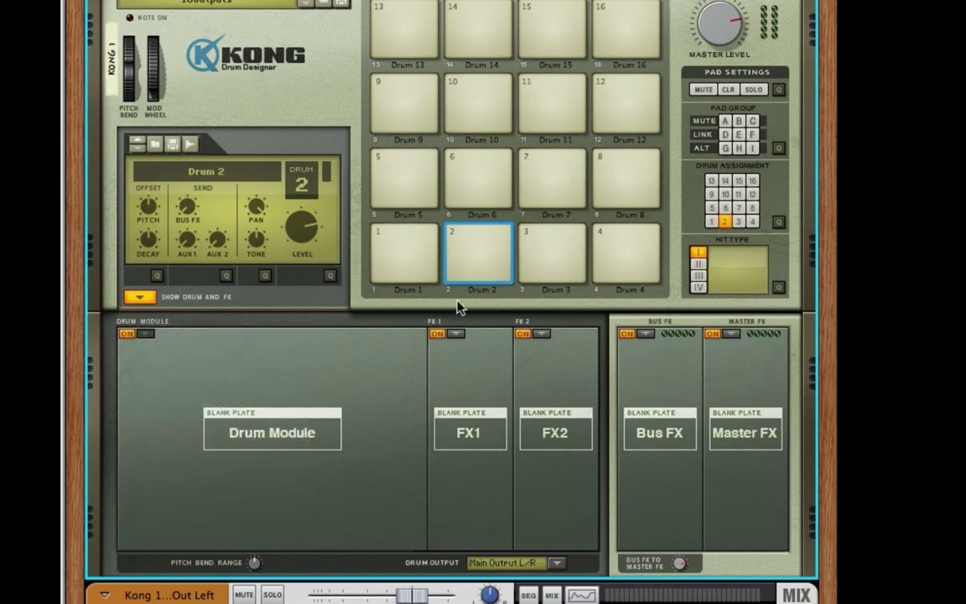
left_click(550, 271)
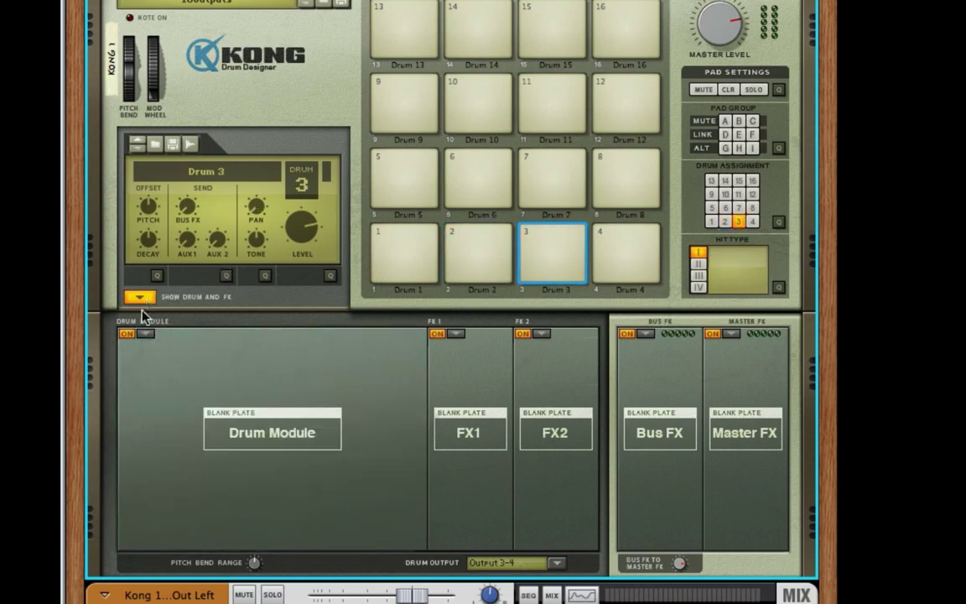
left_click(146, 335)
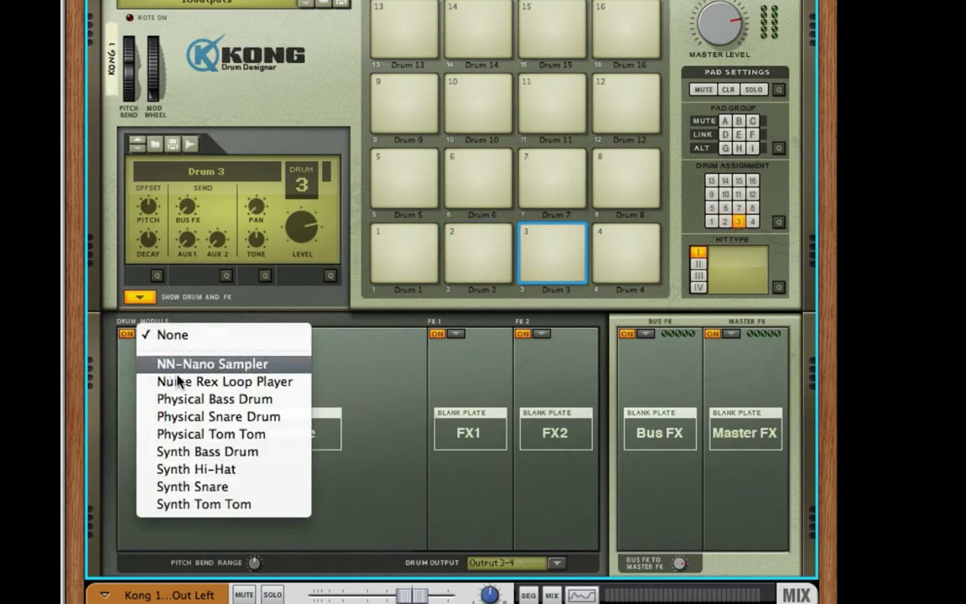
left_click(206, 471)
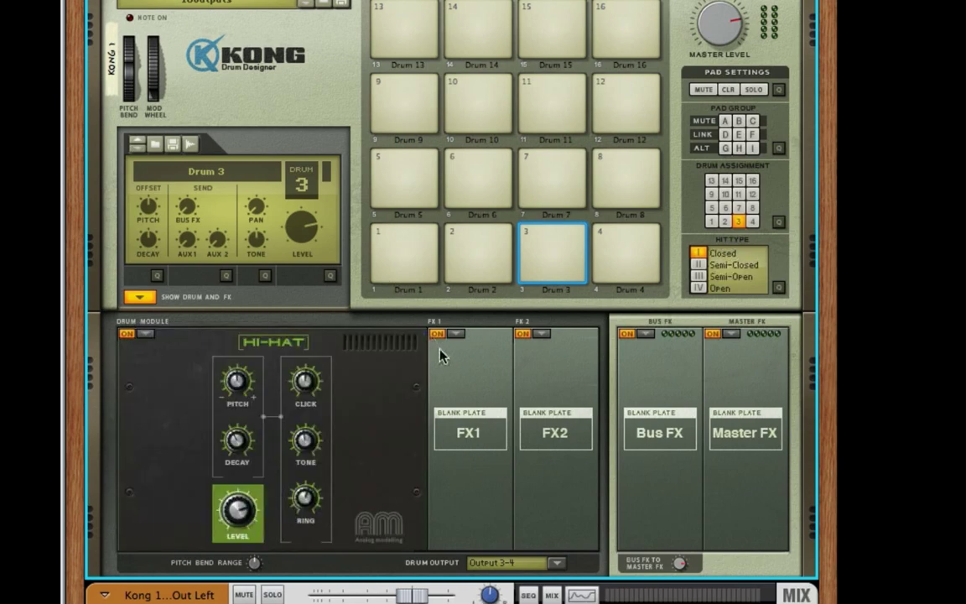
Audition pads 1, 2 and 3, playing the hi-hat pad twice.
scroll(440, 349, "down", 4)
scroll(433, 319, "down", 1)
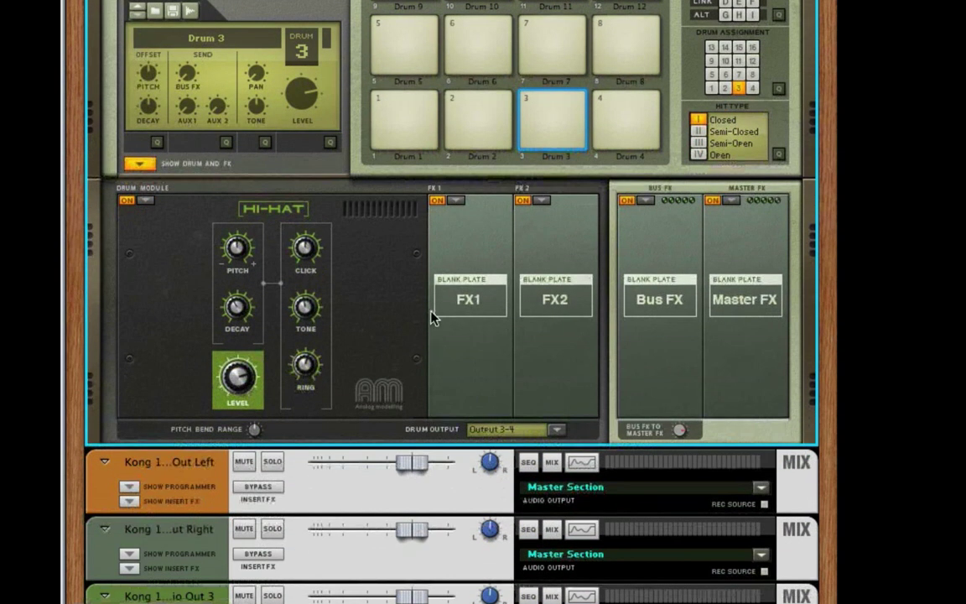
left_click(416, 114)
left_click(494, 123)
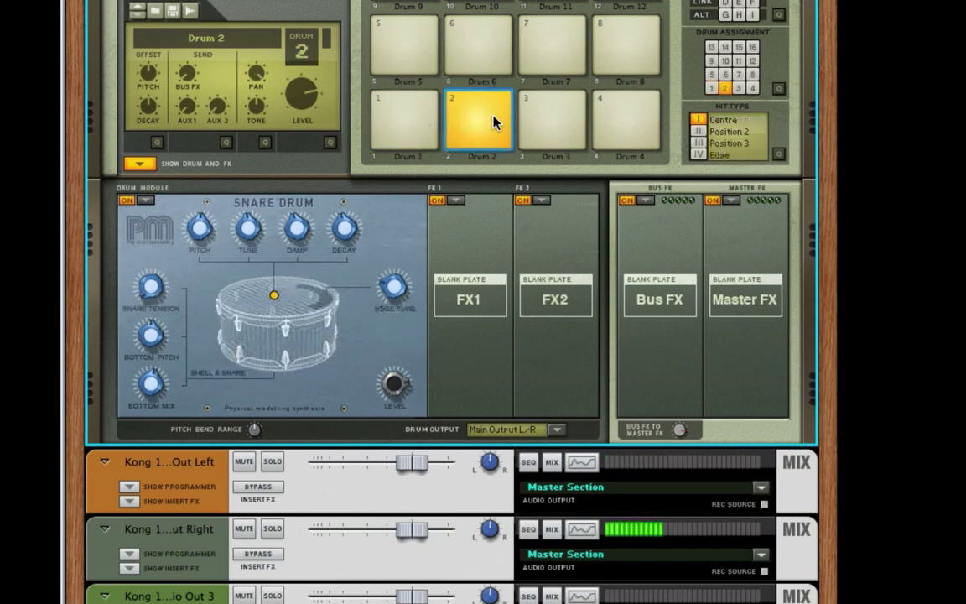
left_click(541, 131)
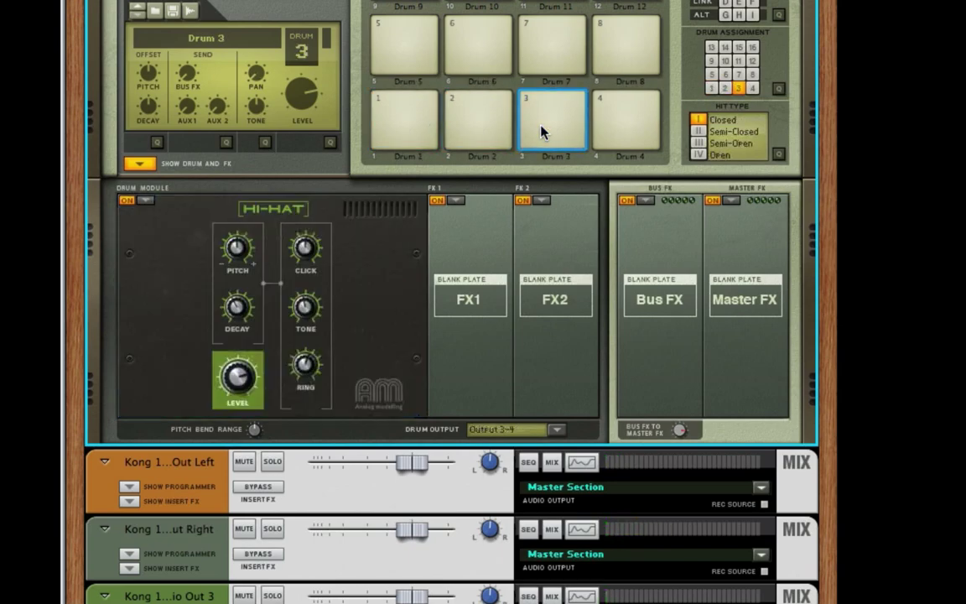
left_click(541, 132)
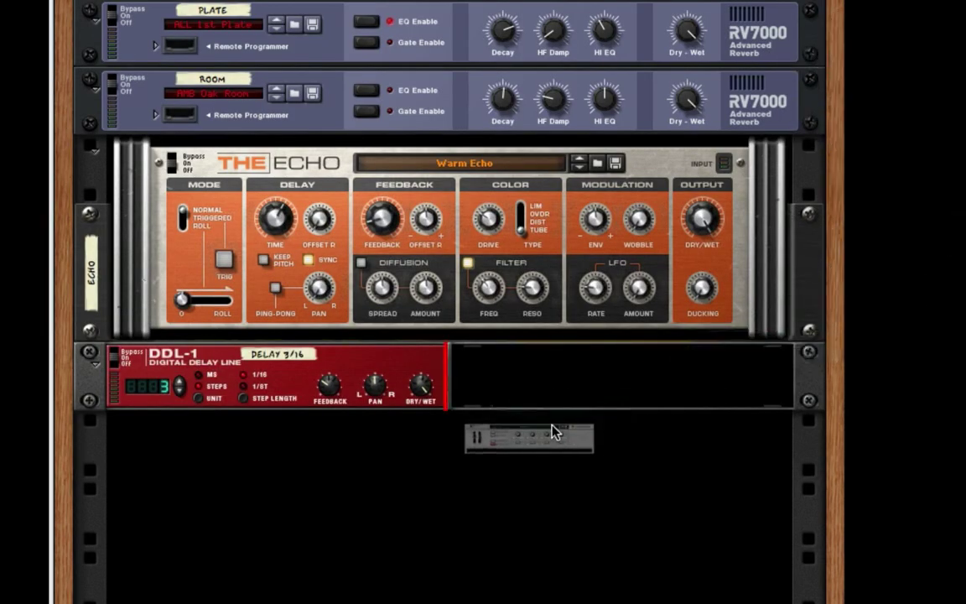
Add an Init Patch Combinator below the DDL-1 delay and toggle its device holder off and on.
left_click_drag(730, 281, 552, 431)
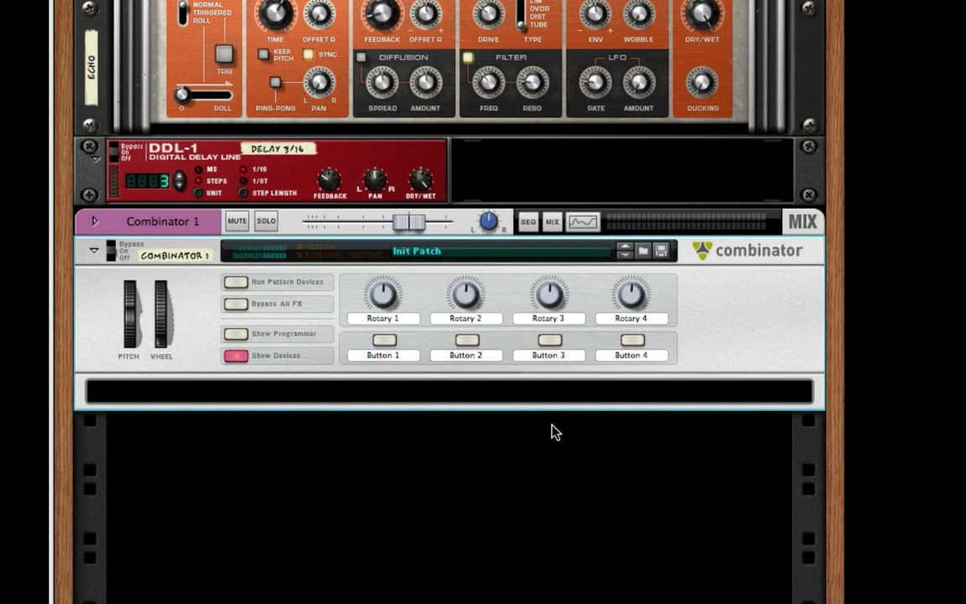
left_click(238, 356)
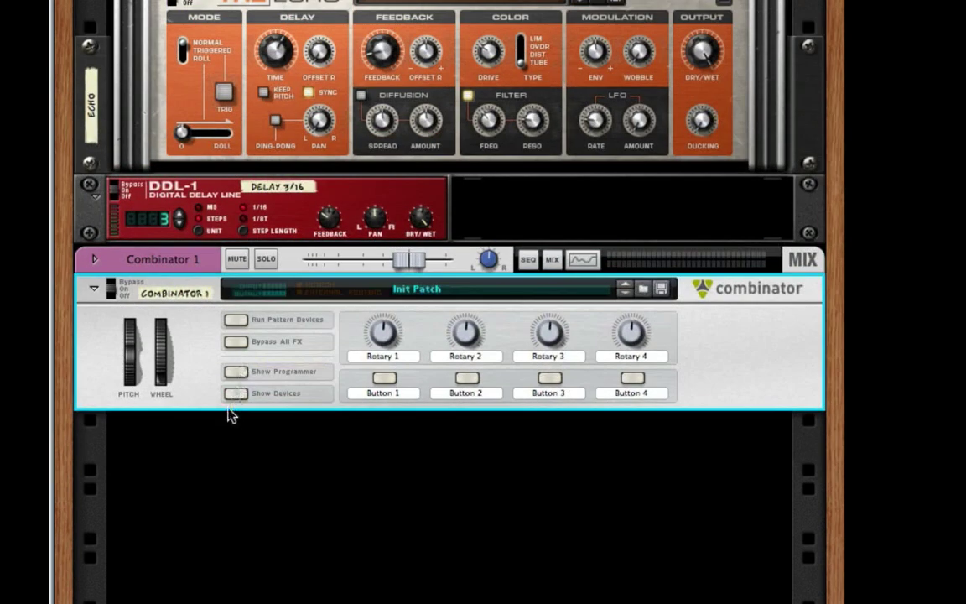
left_click(234, 394)
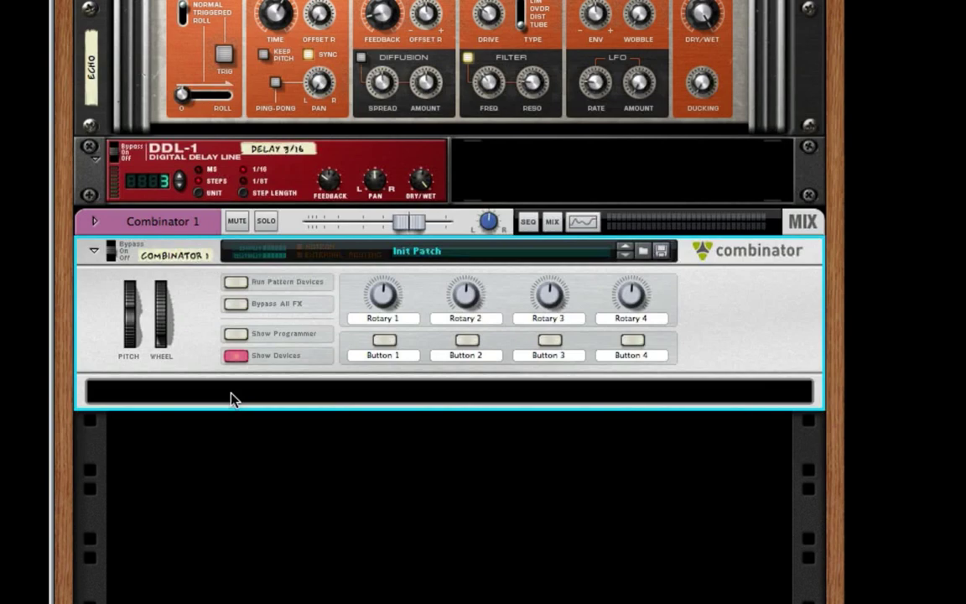
Load Kong16mix.cmb from the Desktop Patches folder into the Combinator.
left_click(645, 254)
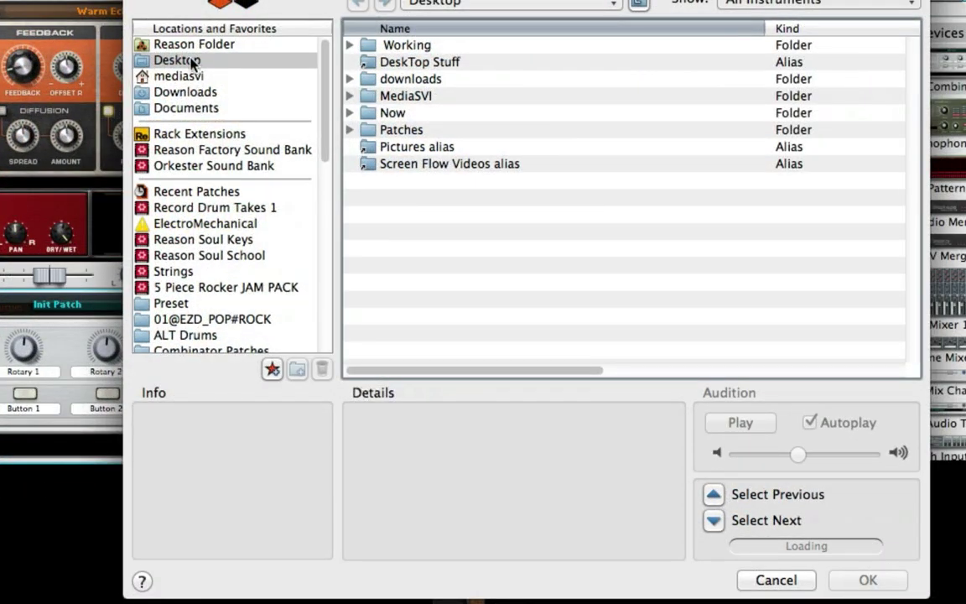
left_click(350, 130)
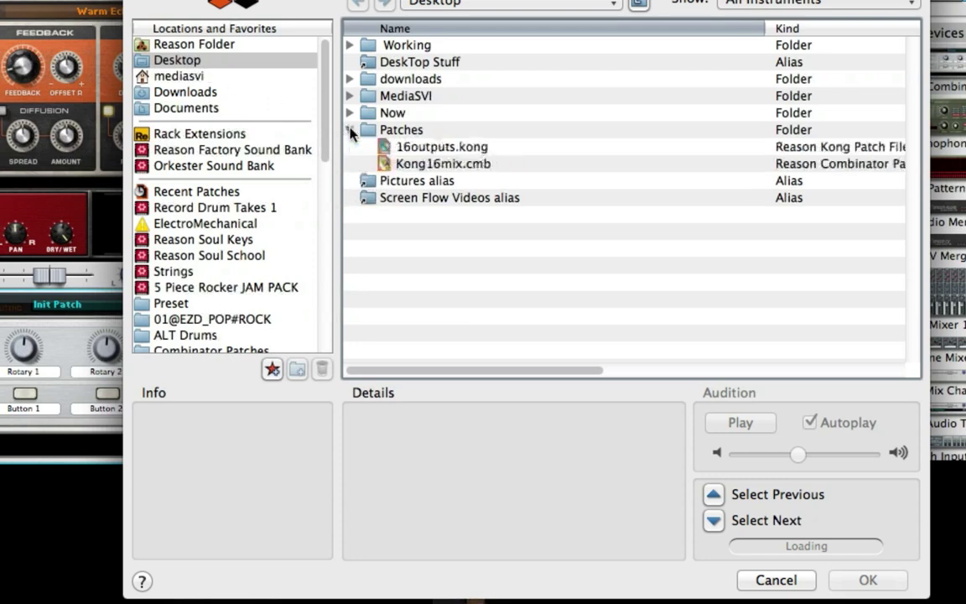
left_click(444, 165)
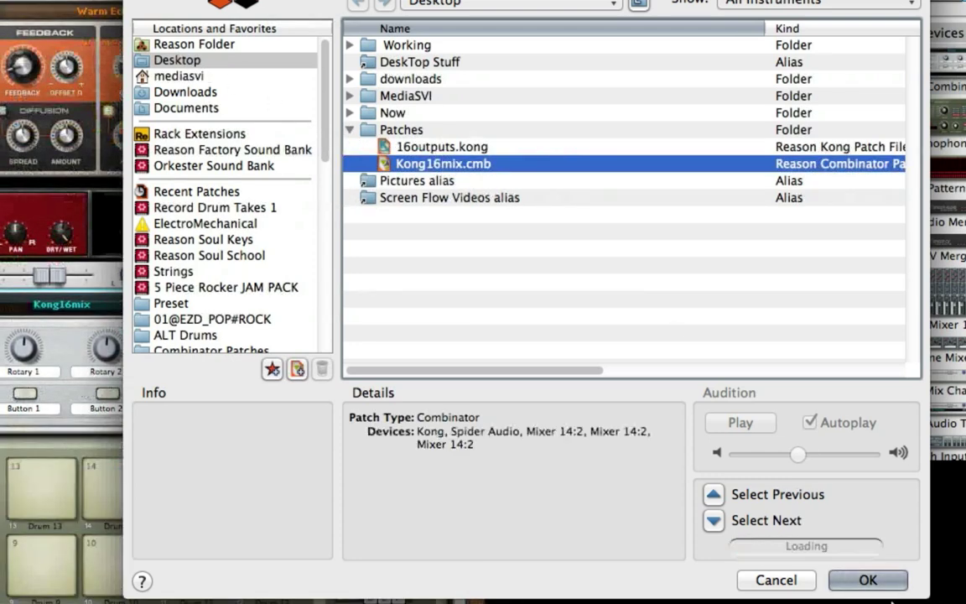
left_click(891, 581)
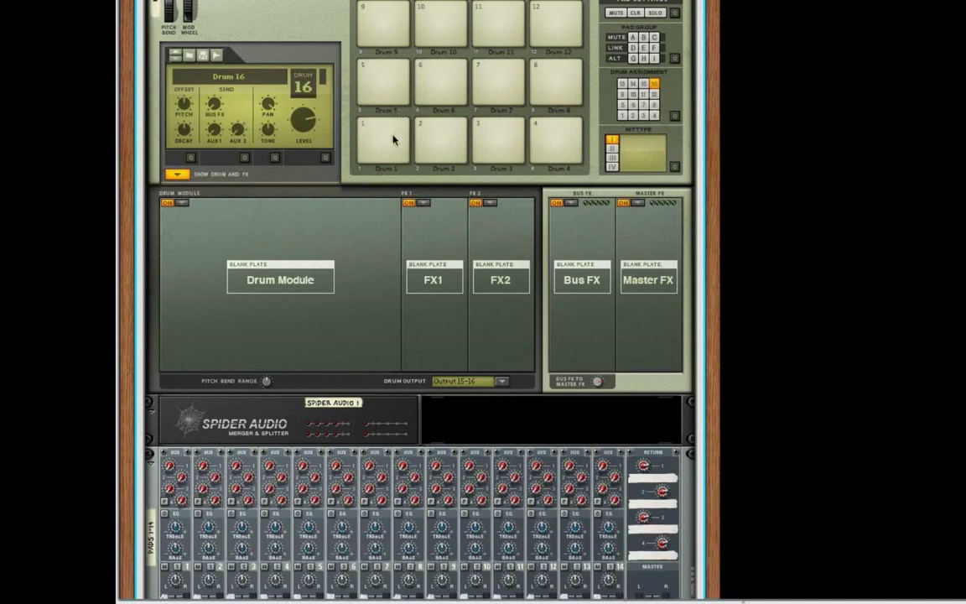
Set Kong pads 1, 2 and 3 to Physical Bass Drum, Physical Snare Drum and Synth Snare, then reselect pad 1.
left_click(394, 139)
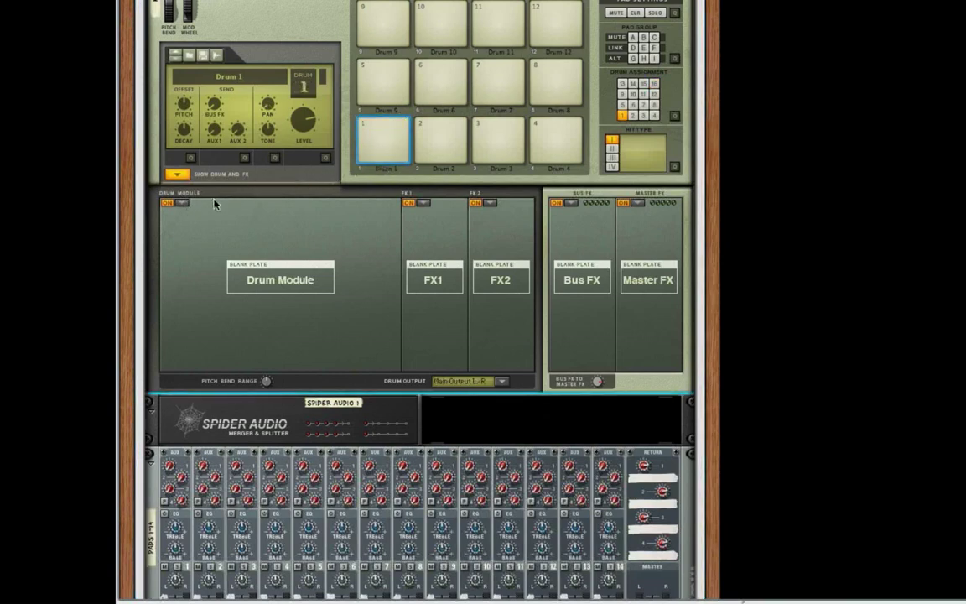
left_click(185, 205)
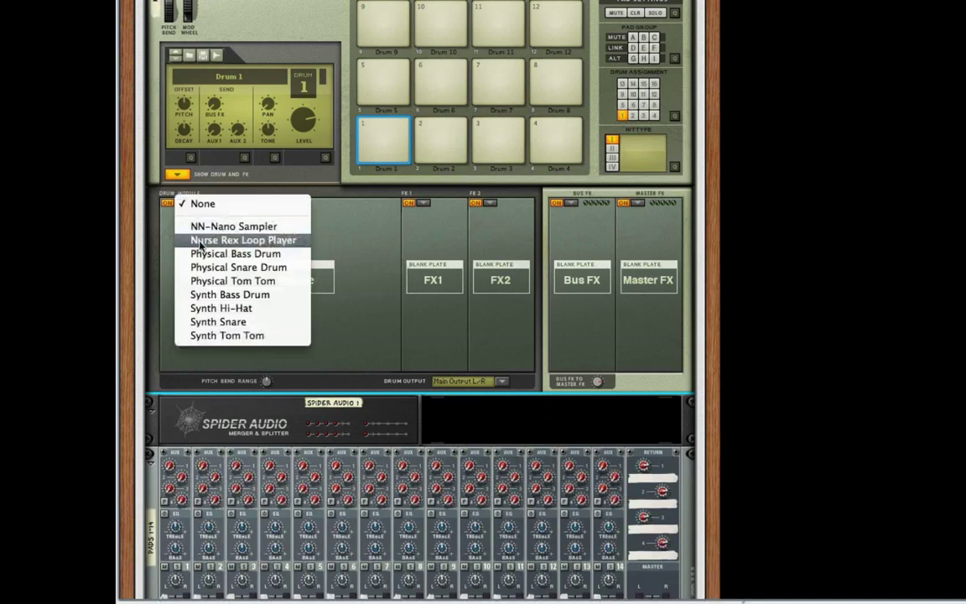
left_click(226, 255)
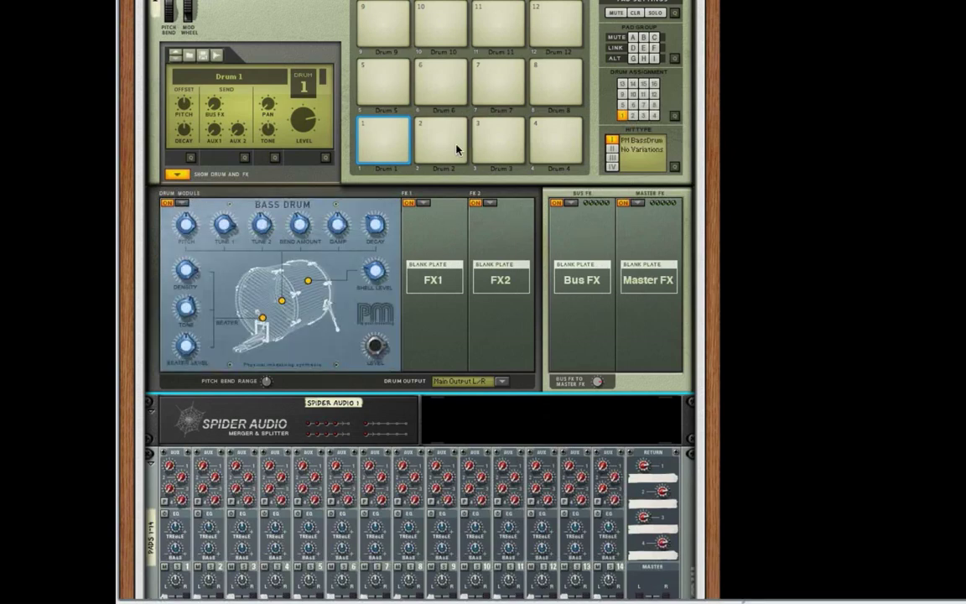
left_click(458, 151)
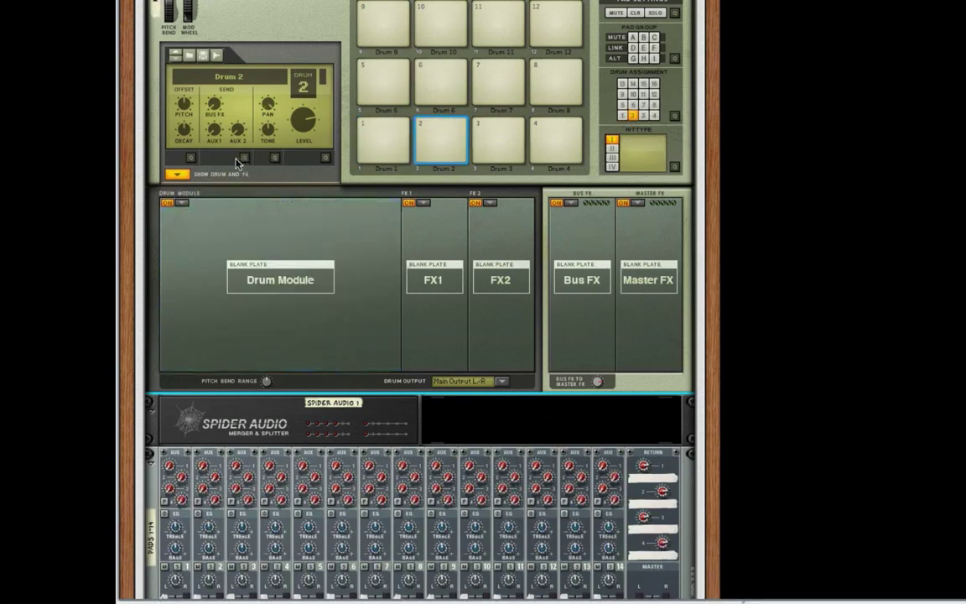
left_click(185, 203)
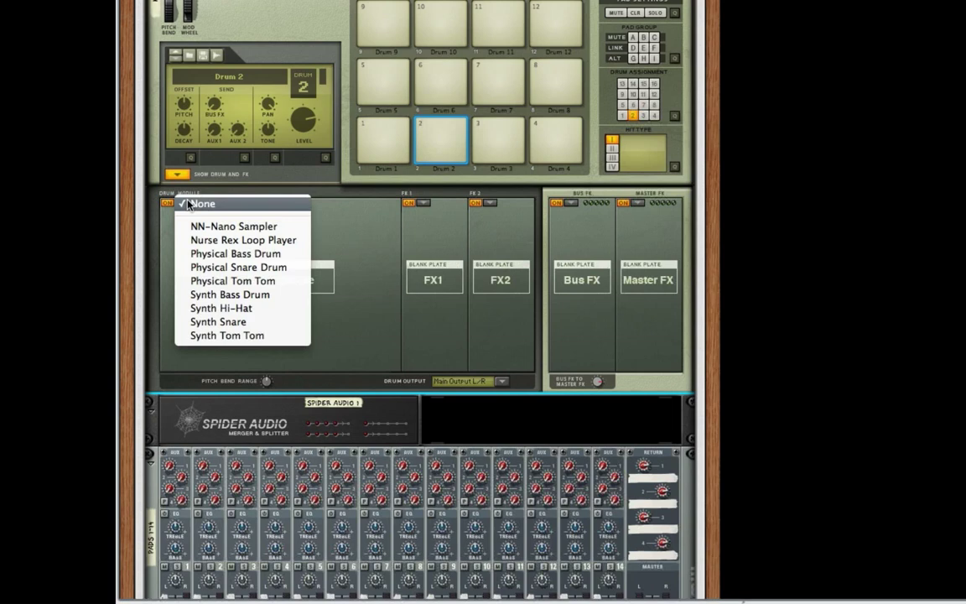
left_click(232, 268)
left_click(504, 149)
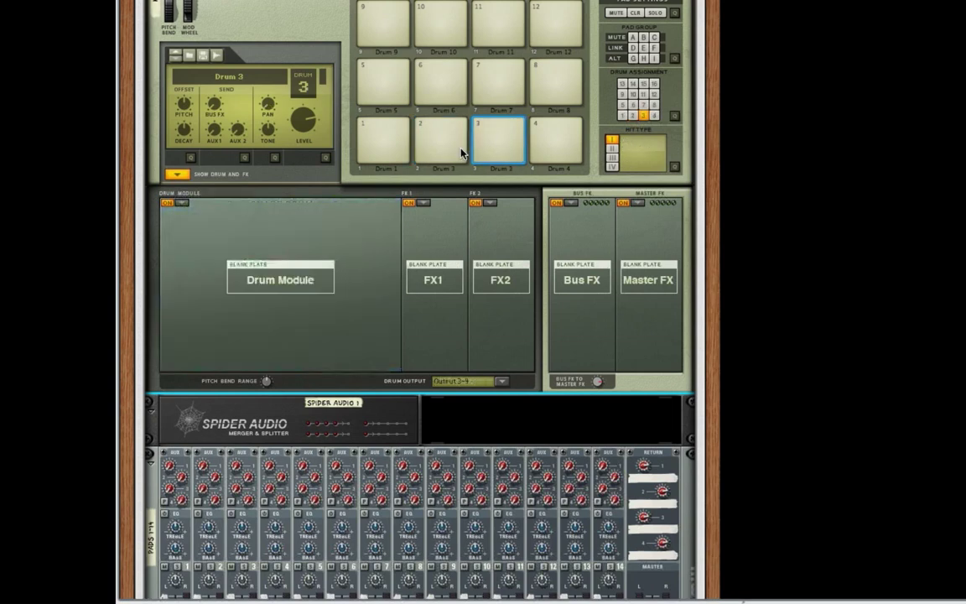
left_click(181, 203)
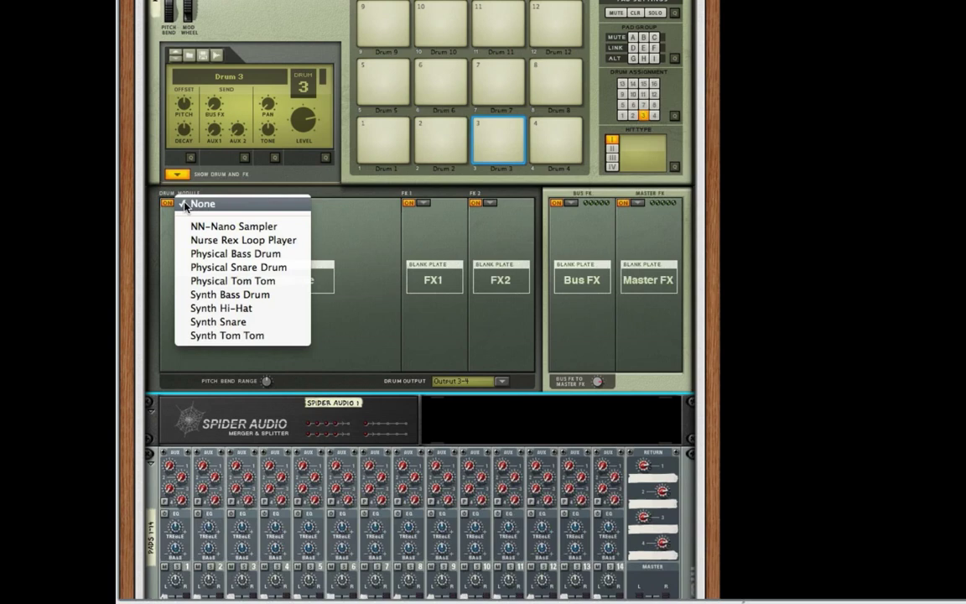
left_click(220, 321)
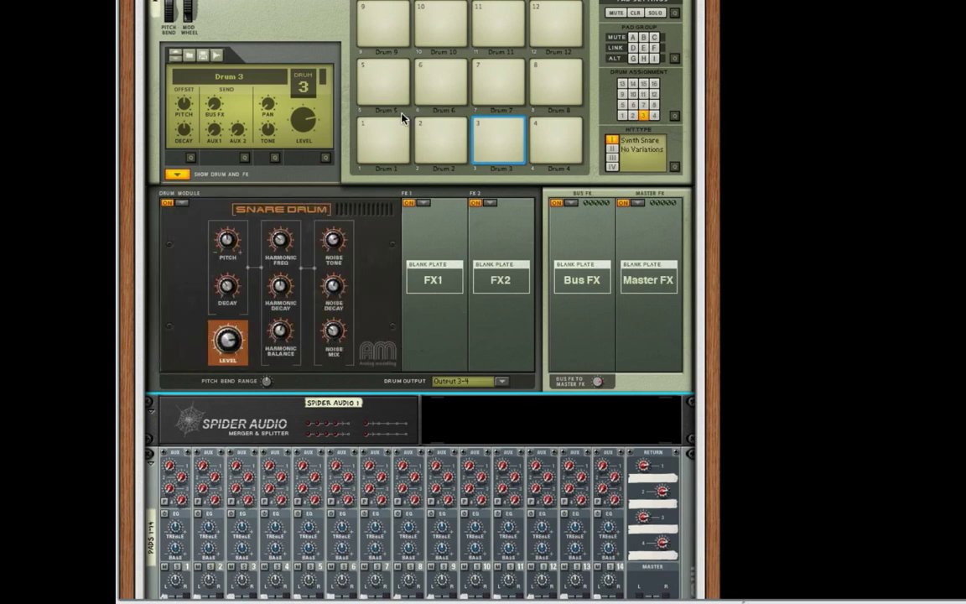
left_click(399, 141)
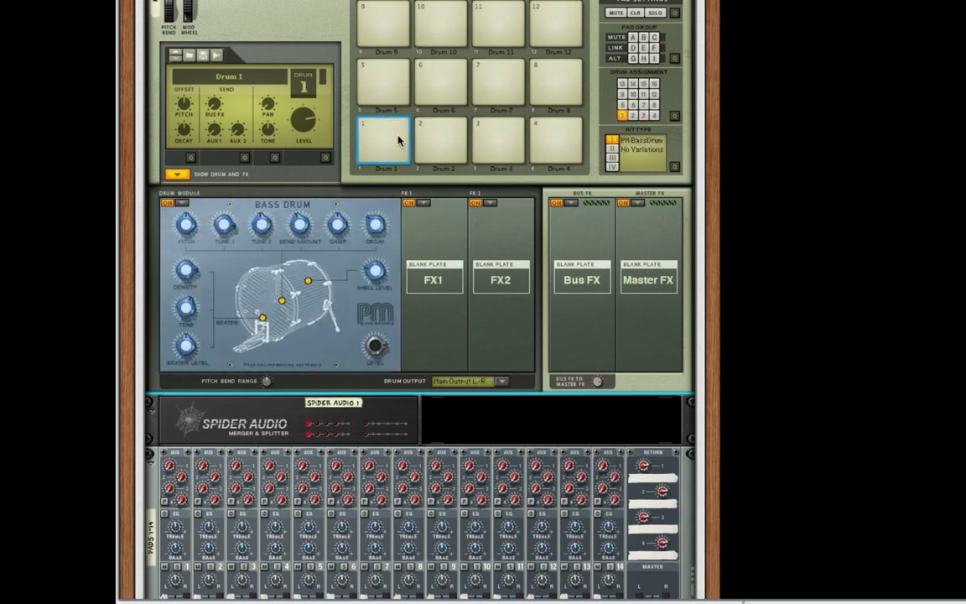
Scroll through the 14:2 mixers to check the Kong output labels on each channel.
scroll(399, 140, "down", 5)
scroll(399, 141, "down", 2)
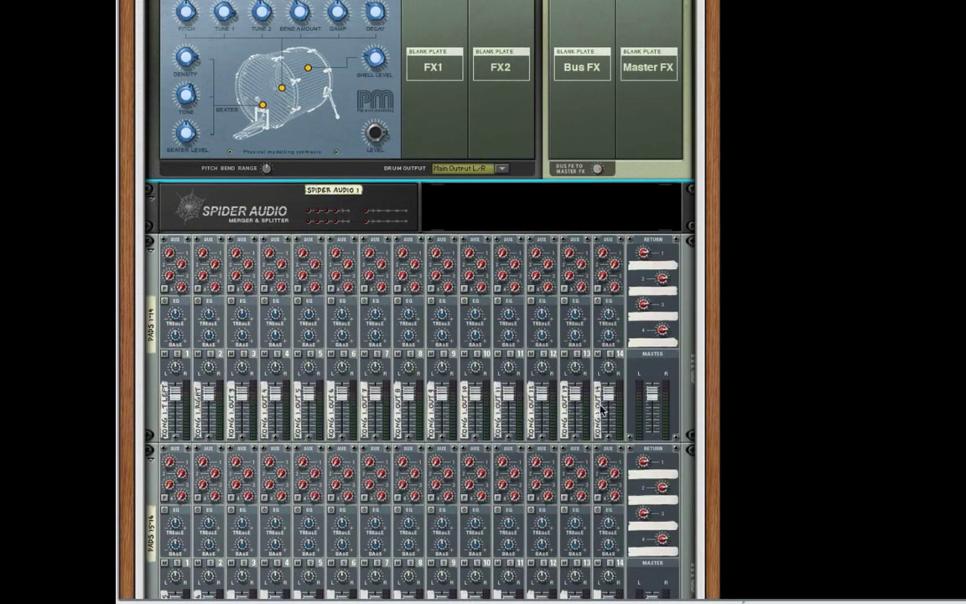
scroll(252, 453, "down", 4)
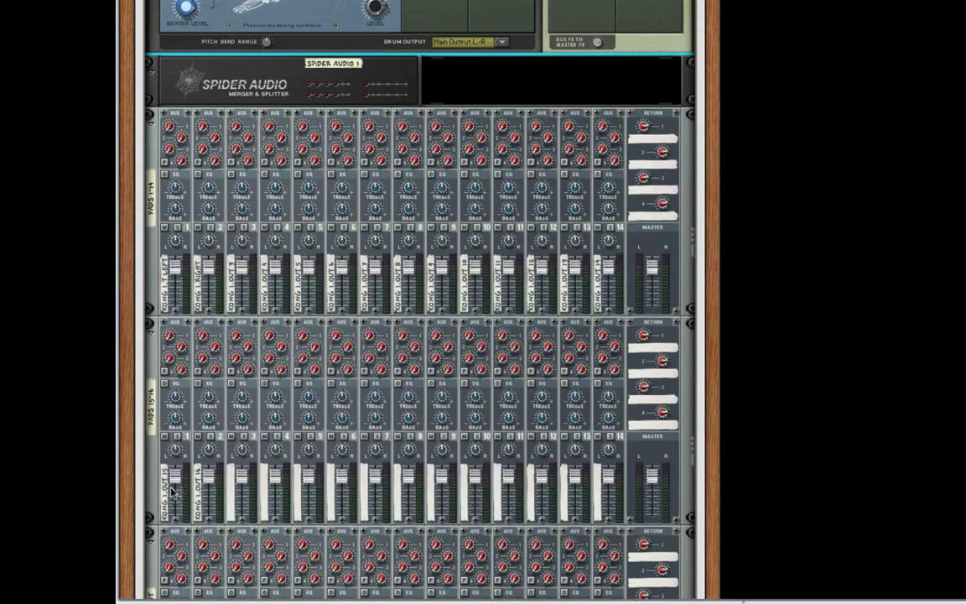
scroll(350, 400, "down", 6)
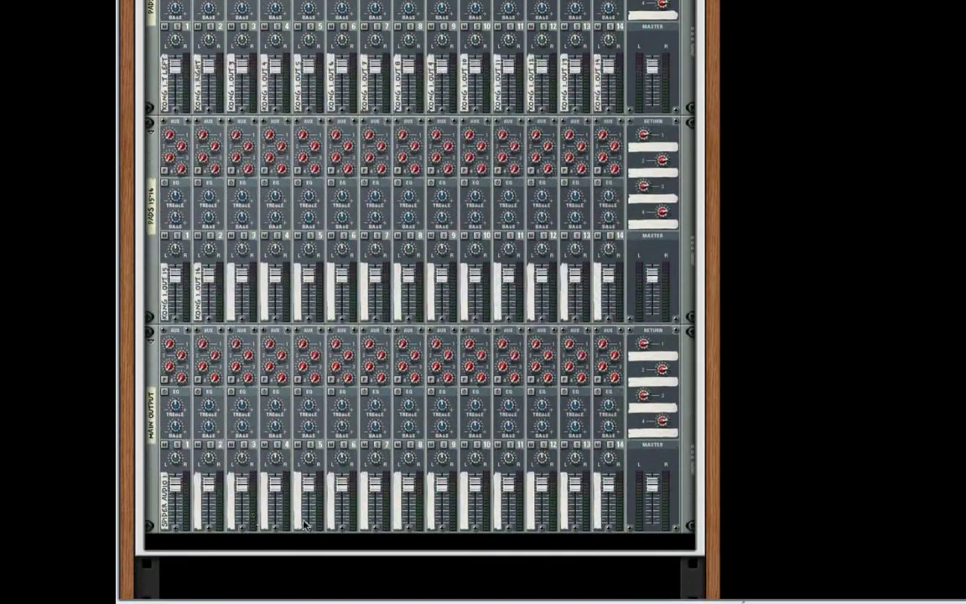
scroll(260, 457, "up", 6)
scroll(260, 462, "up", 5)
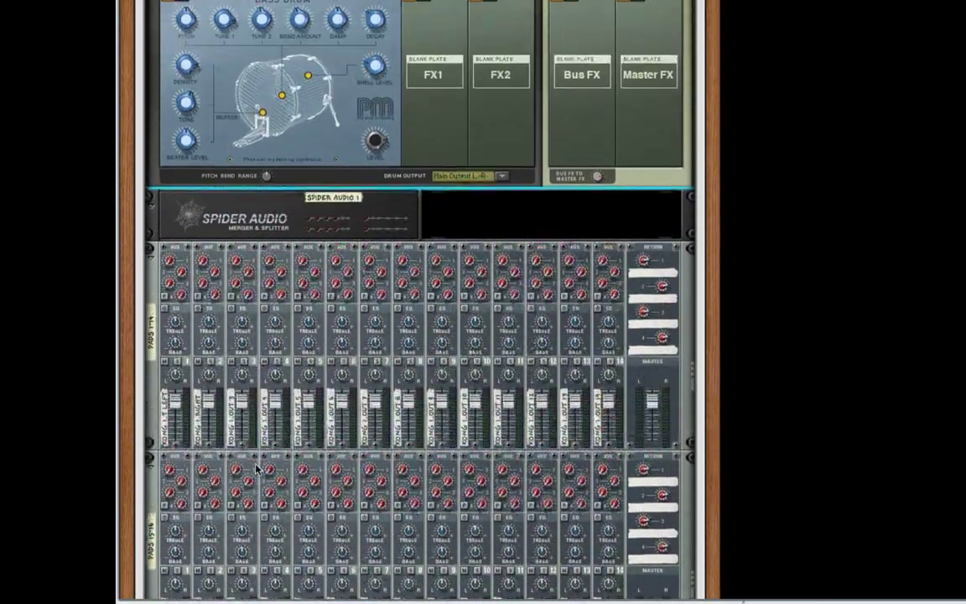
scroll(258, 469, "up", 5)
scroll(293, 445, "down", 2)
scroll(335, 403, "down", 2)
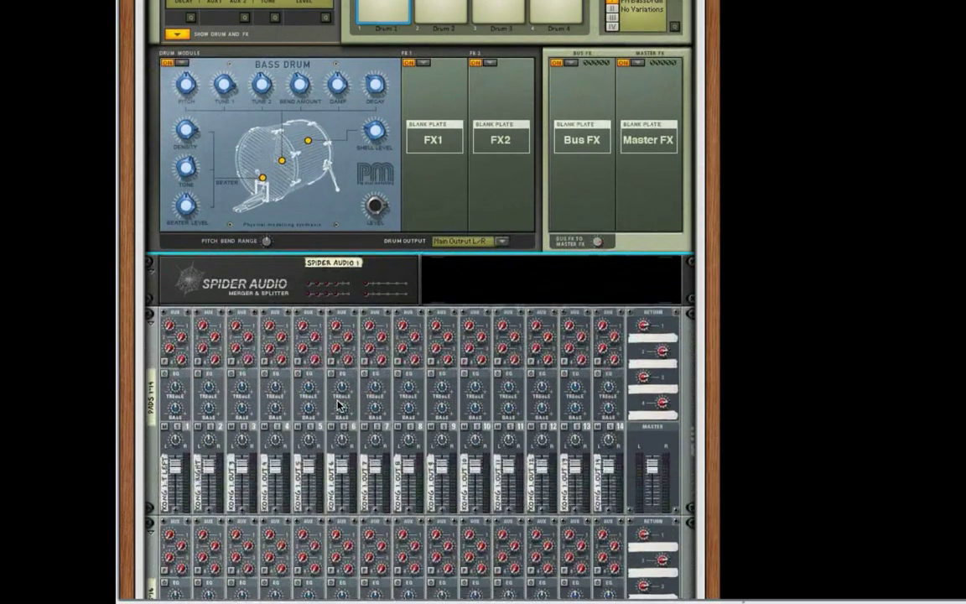
scroll(338, 406, "up", 1)
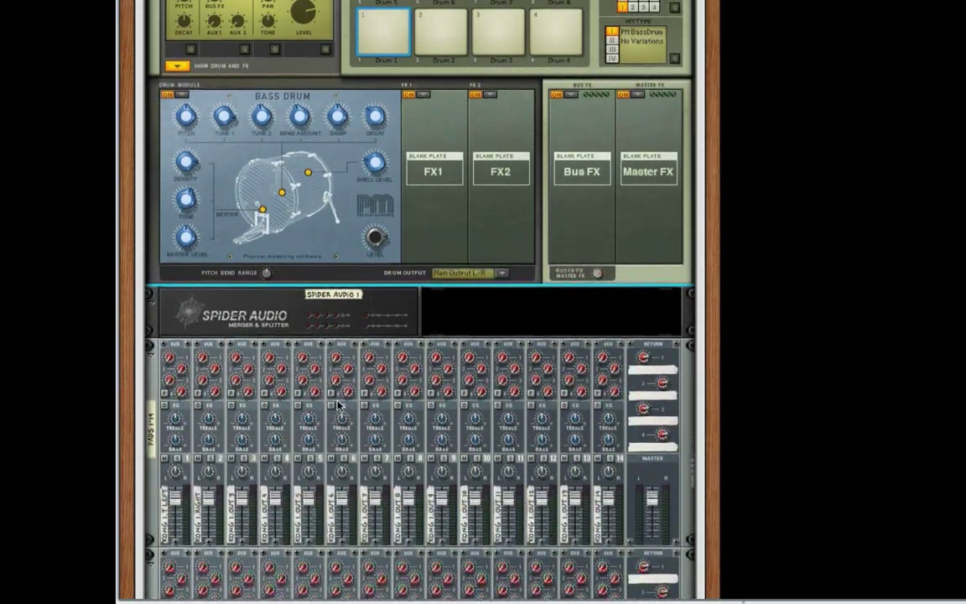
Audition pads 2, 3 and 1, then scroll back to the top of the rack.
left_click(439, 54)
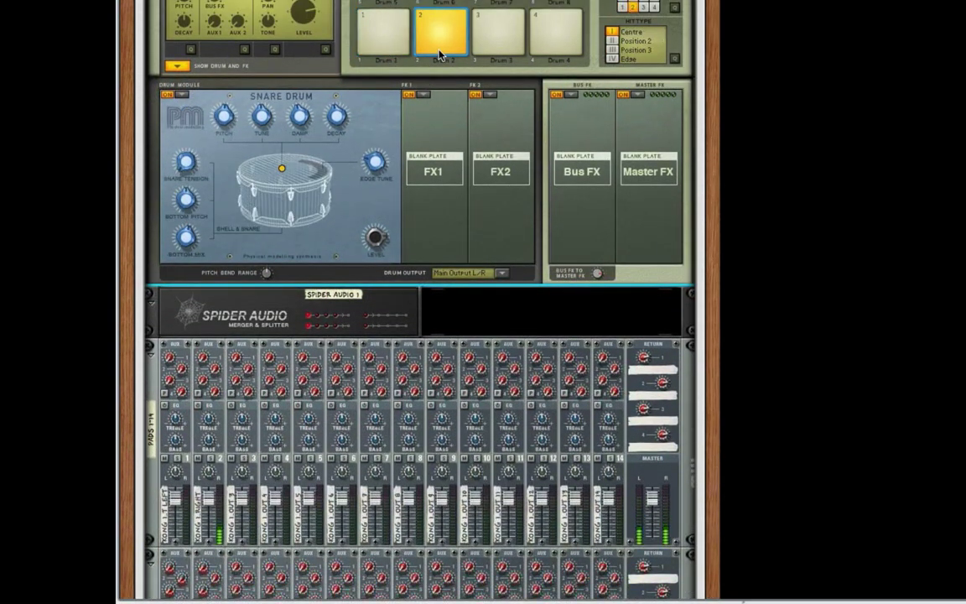
left_click(501, 39)
left_click(361, 34)
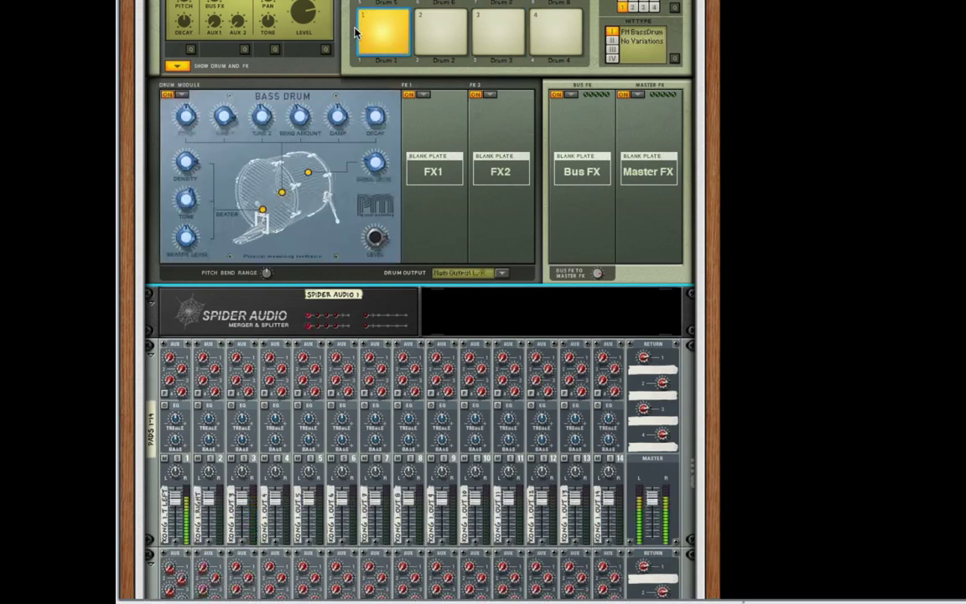
scroll(832, 201, "up", 1)
scroll(835, 201, "up", 10)
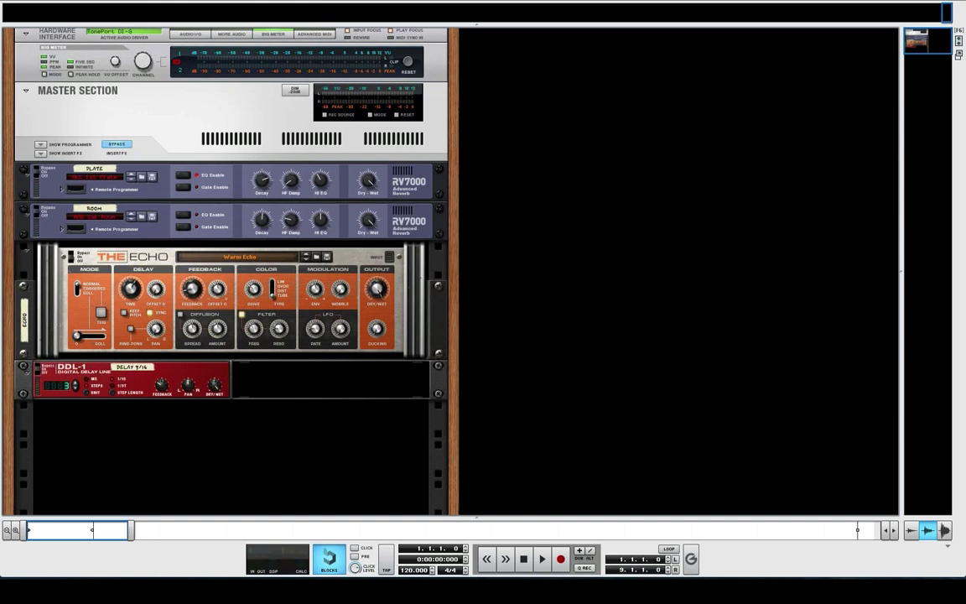
Open the song kong16r6sf.reason from the Desktop's Patches folder.
left_click(79, 2)
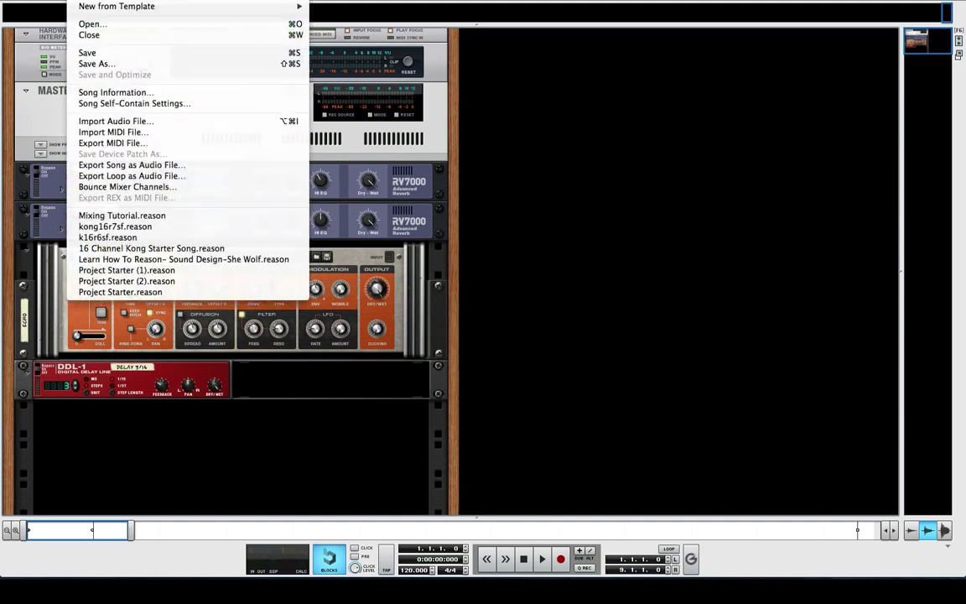
left_click(94, 26)
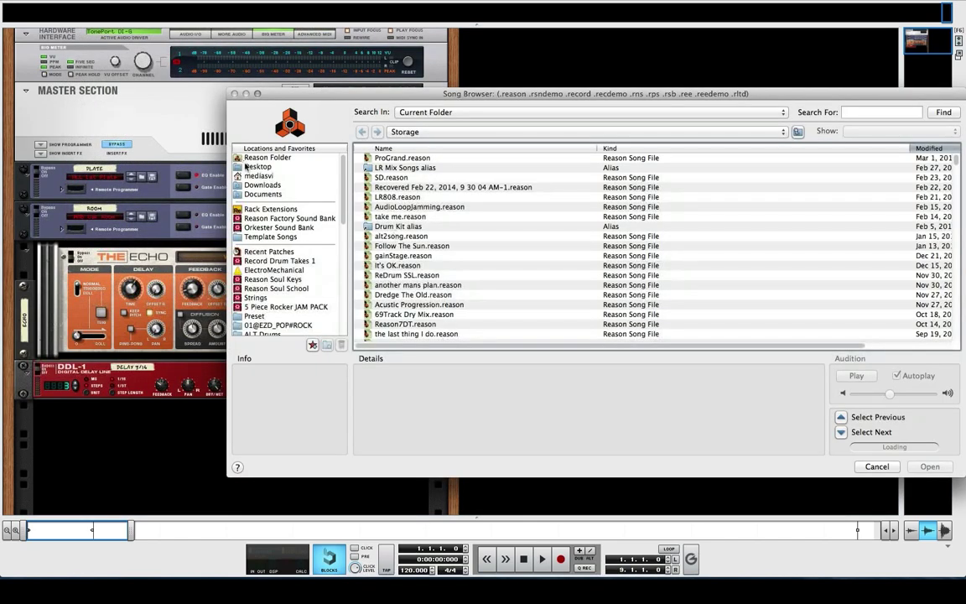
left_click(251, 166)
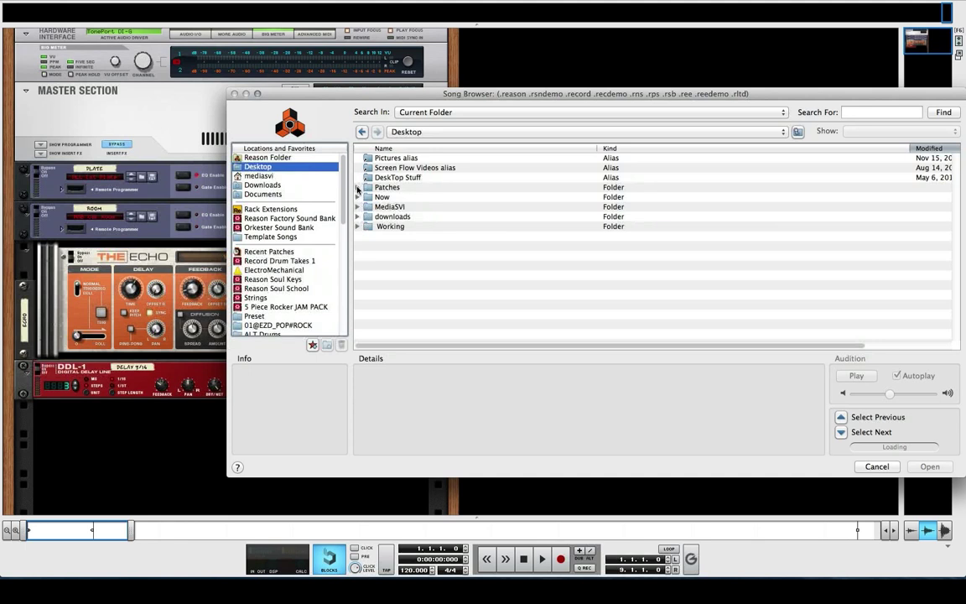
left_click(358, 187)
left_click(415, 196)
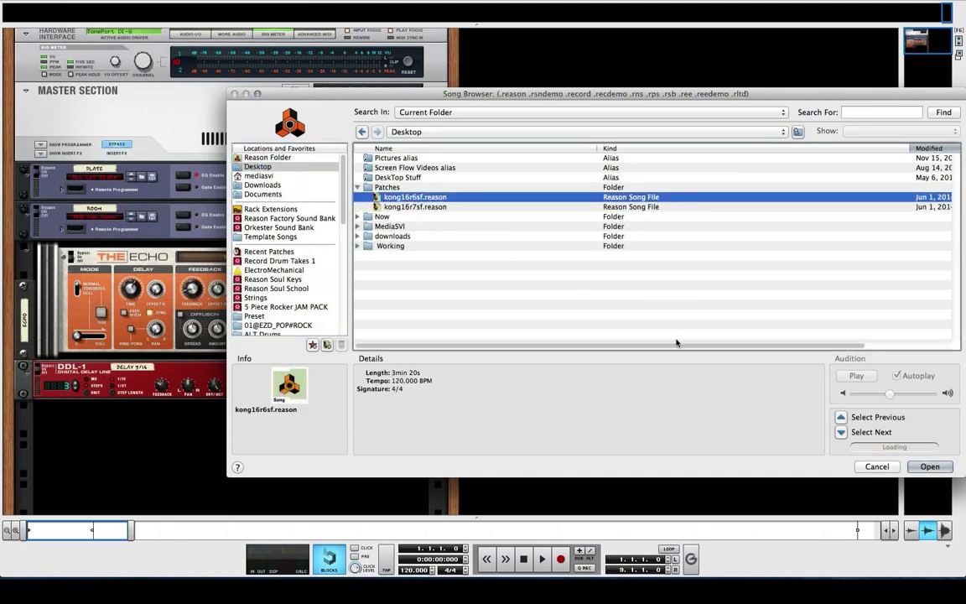
left_click(943, 468)
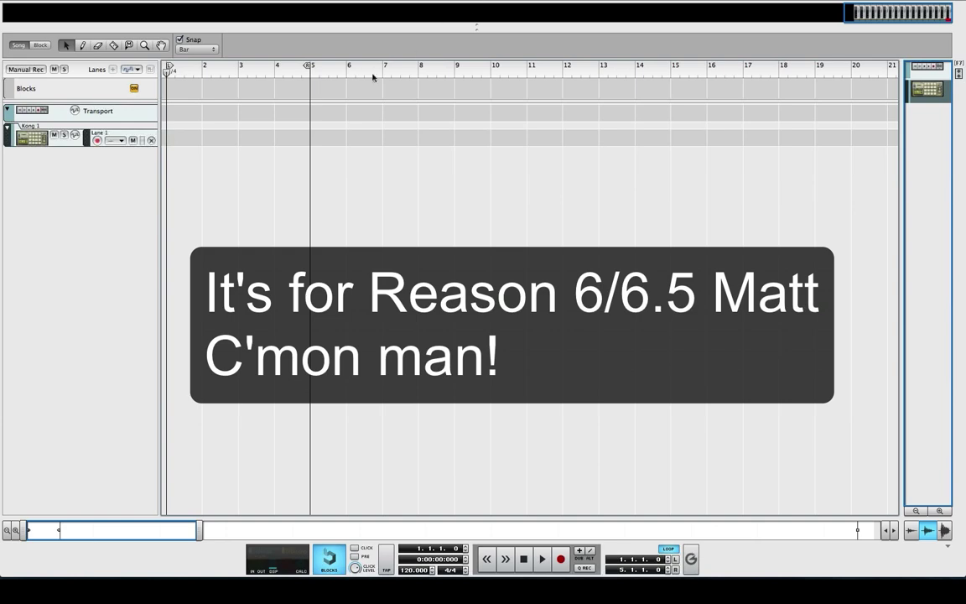
Switch to the rack, then the mixer to view the 16 Pad channels, then return to the rack.
key("F6")
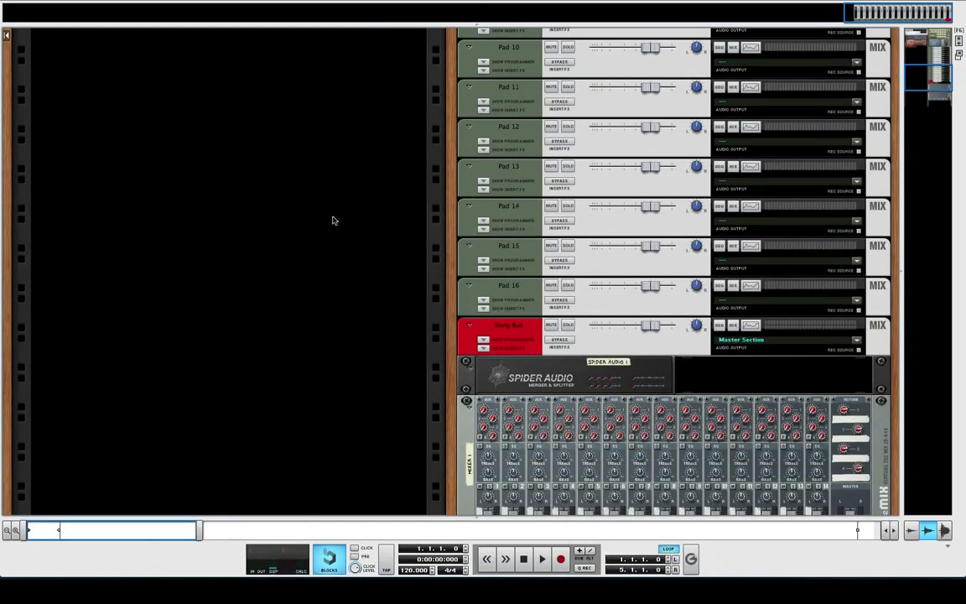
key("F5")
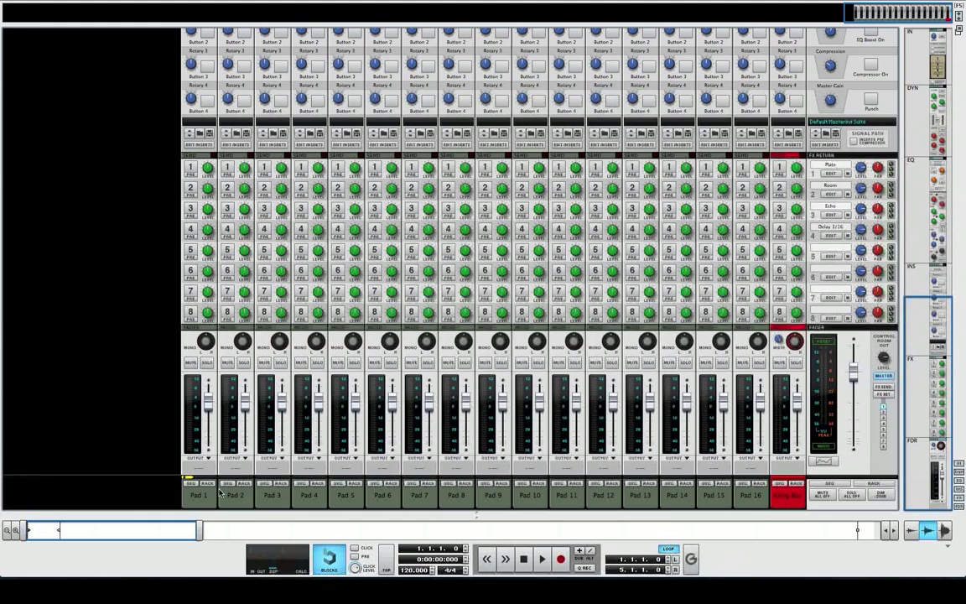
left_click(794, 485)
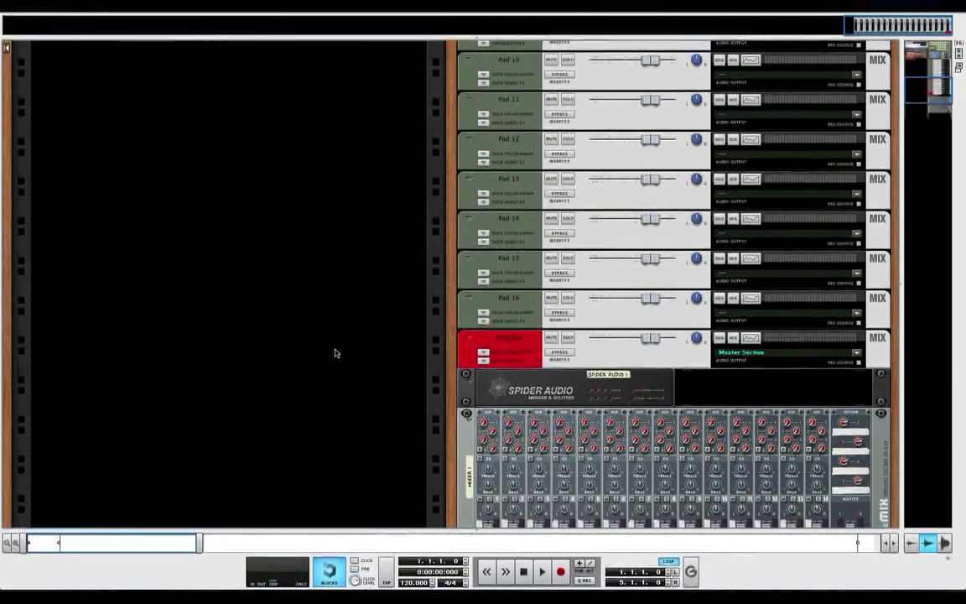
Flip the rack to inspect the rear cable routing, then flip it back to the front panels.
scroll(632, 303, "down", 5)
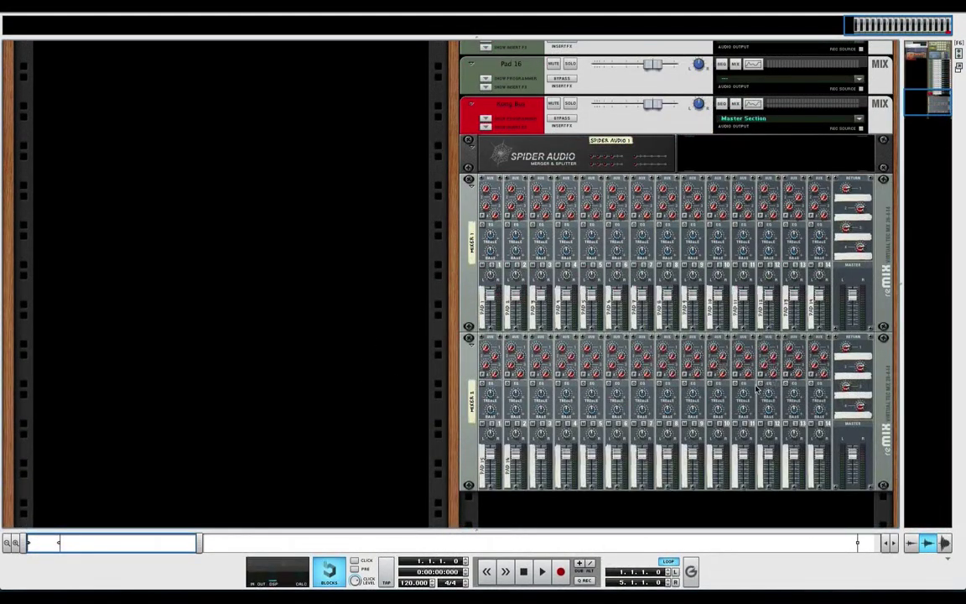
key("Tab")
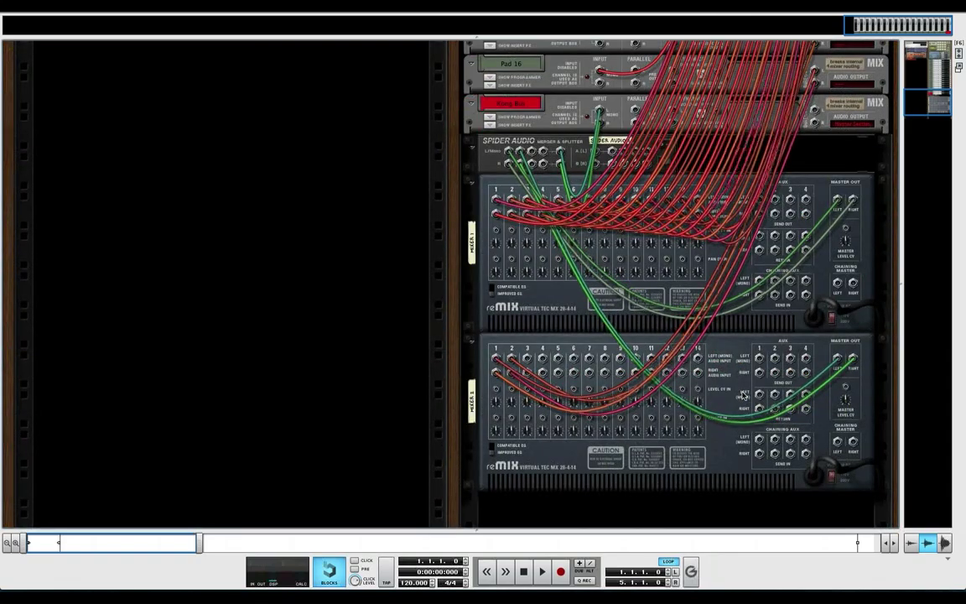
scroll(742, 395, "up", 5)
scroll(743, 396, "up", 2)
scroll(742, 396, "up", 6)
scroll(743, 396, "up", 1)
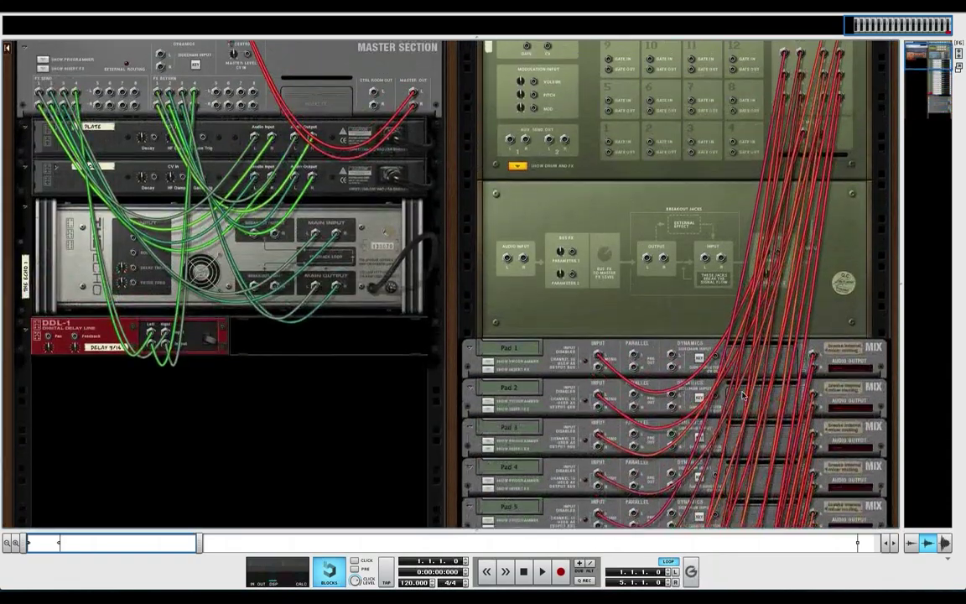
scroll(742, 396, "up", 1)
key("Tab")
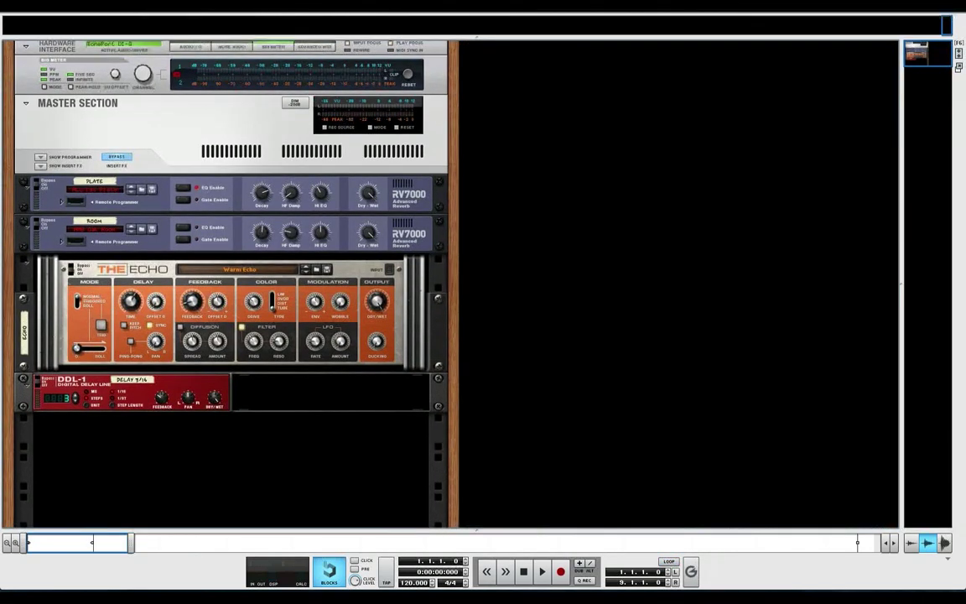
Open kong16r7sf.reason and show its mixer with sixteen Pad channels via F5.
left_click(83, 5)
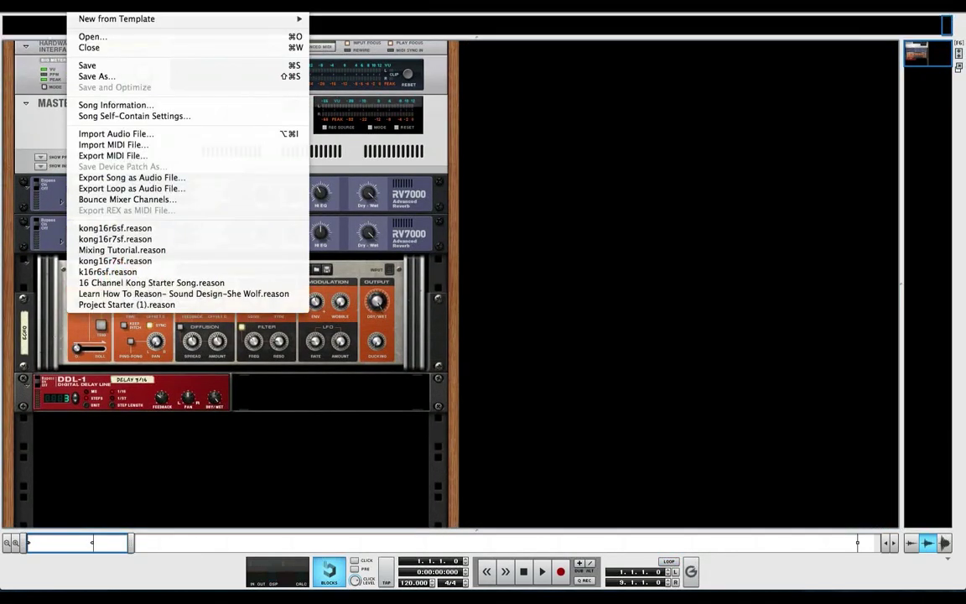
left_click(92, 38)
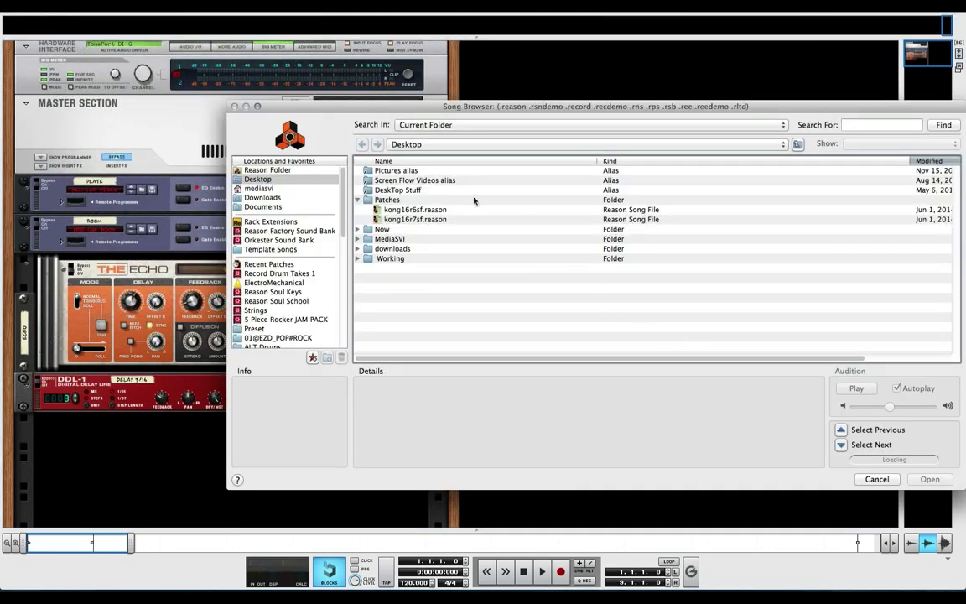
left_click(417, 219)
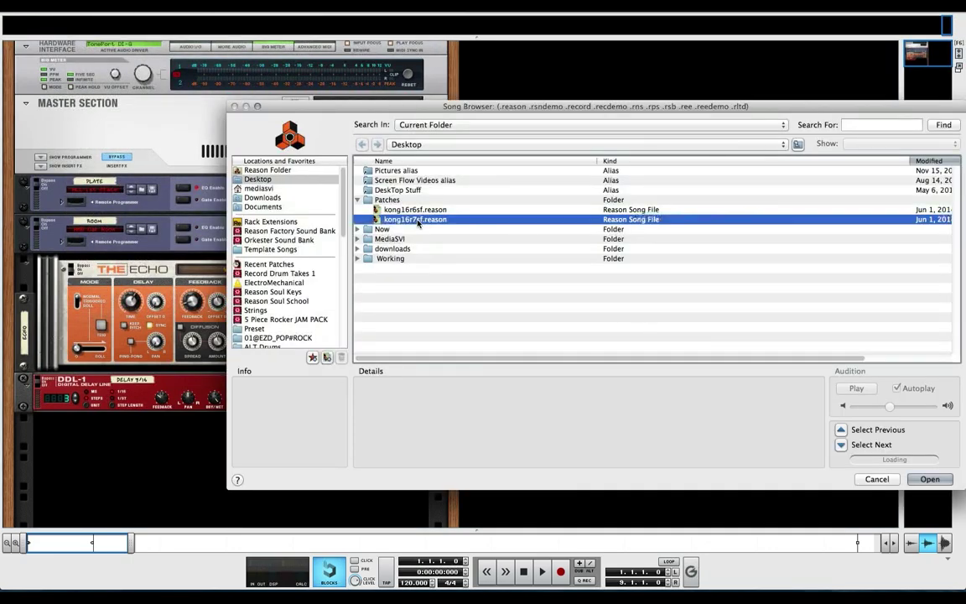
left_click(931, 479)
key("F5")
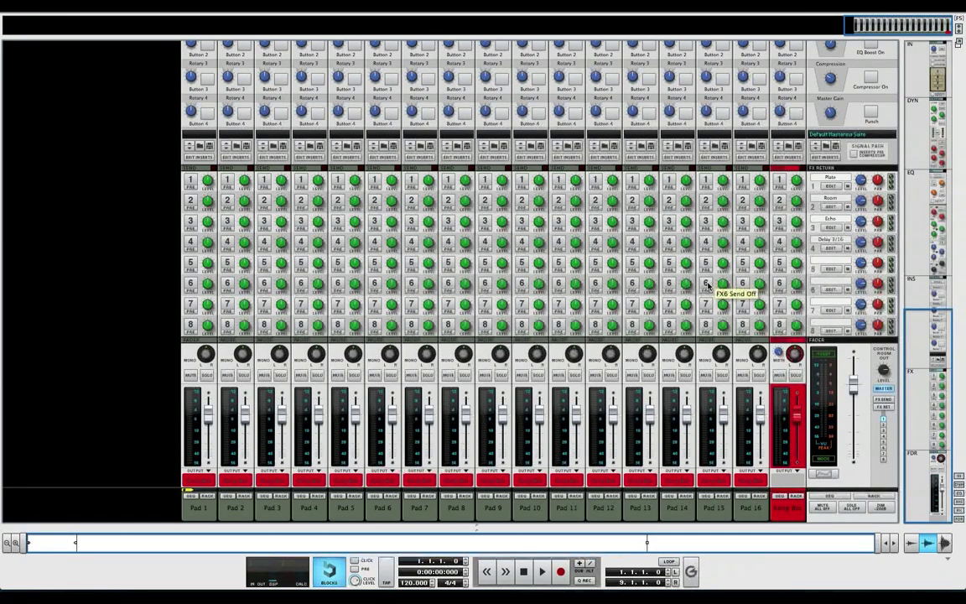
Inspect the Kong rack's rear cabling, confirming all 16 pad outputs feed separate Pad mixer channels.
key("F6")
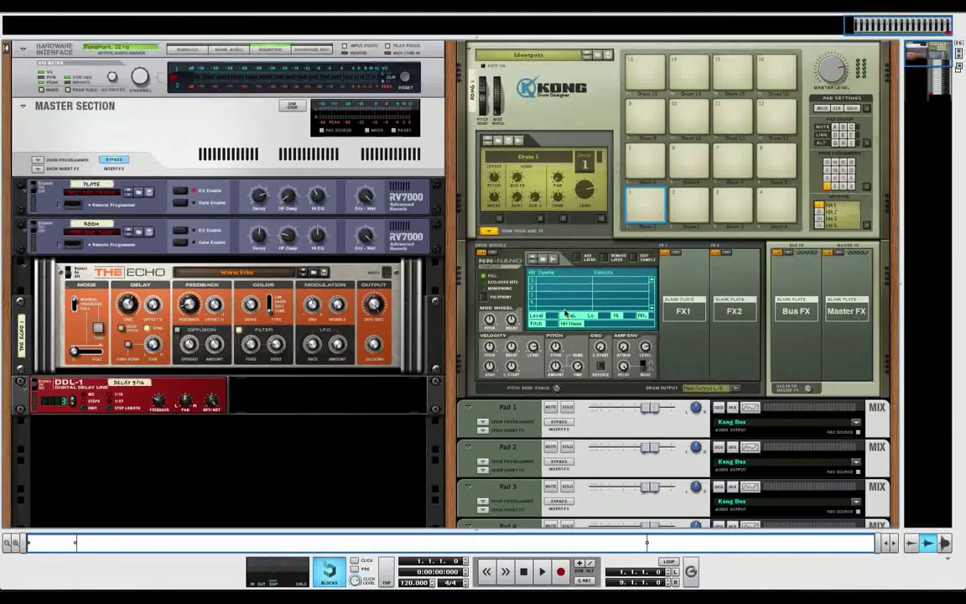
key("Tab")
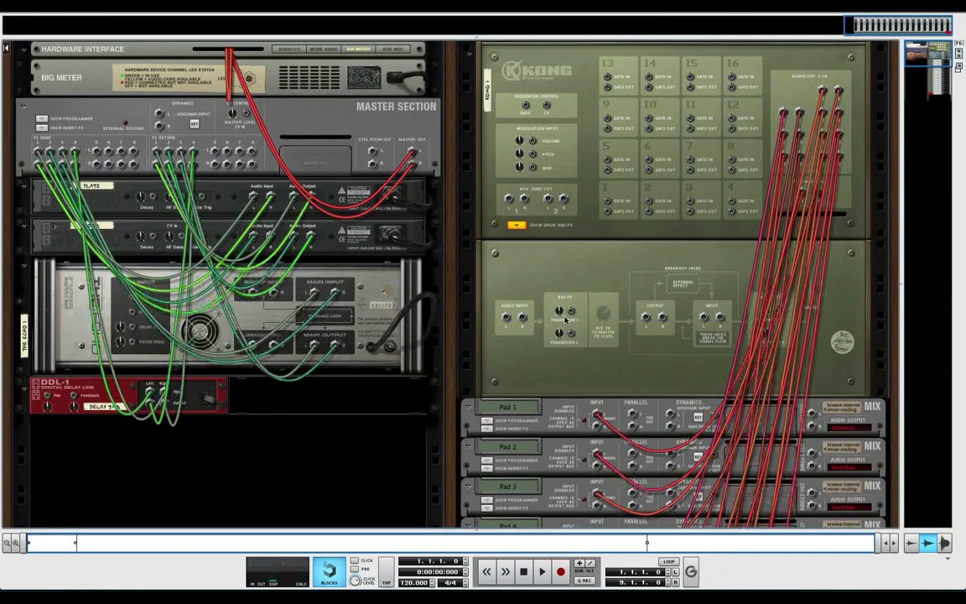
scroll(567, 319, "down", 2)
scroll(566, 319, "down", 8)
scroll(566, 318, "down", 5)
scroll(566, 319, "up", 1)
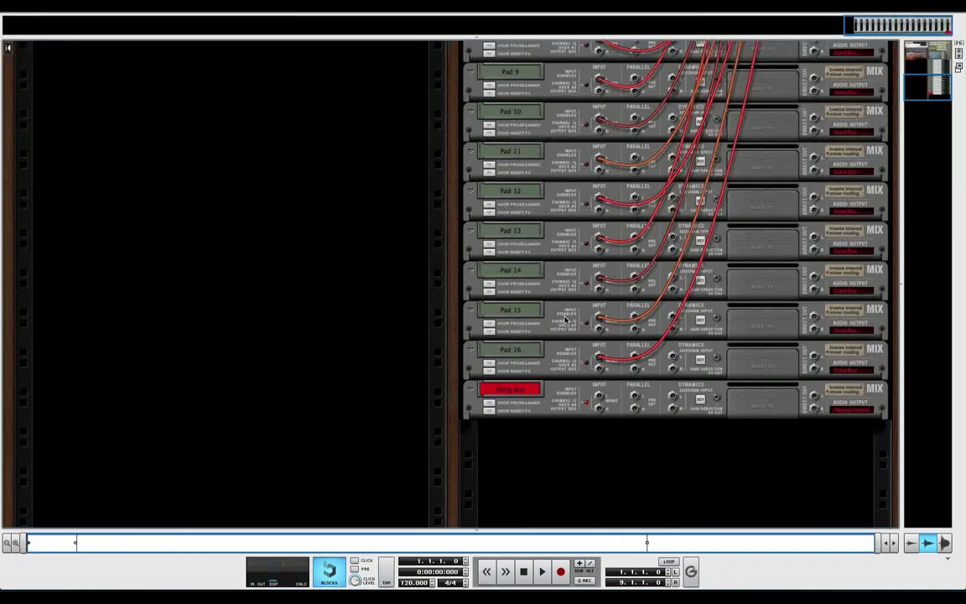
scroll(567, 319, "up", 4)
scroll(567, 319, "up", 5)
scroll(566, 319, "up", 1)
scroll(566, 319, "up", 4)
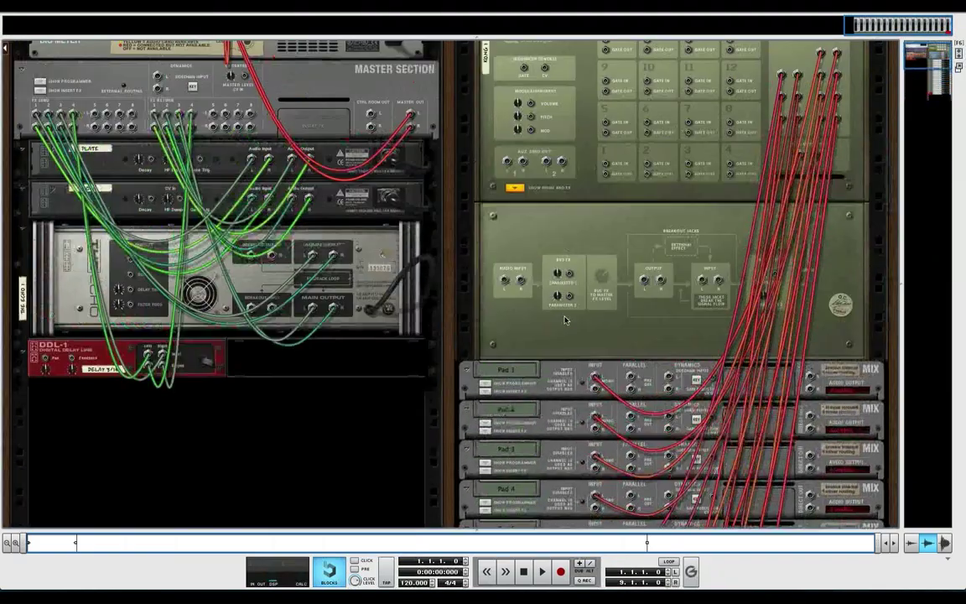
scroll(566, 319, "up", 2)
key("Tab")
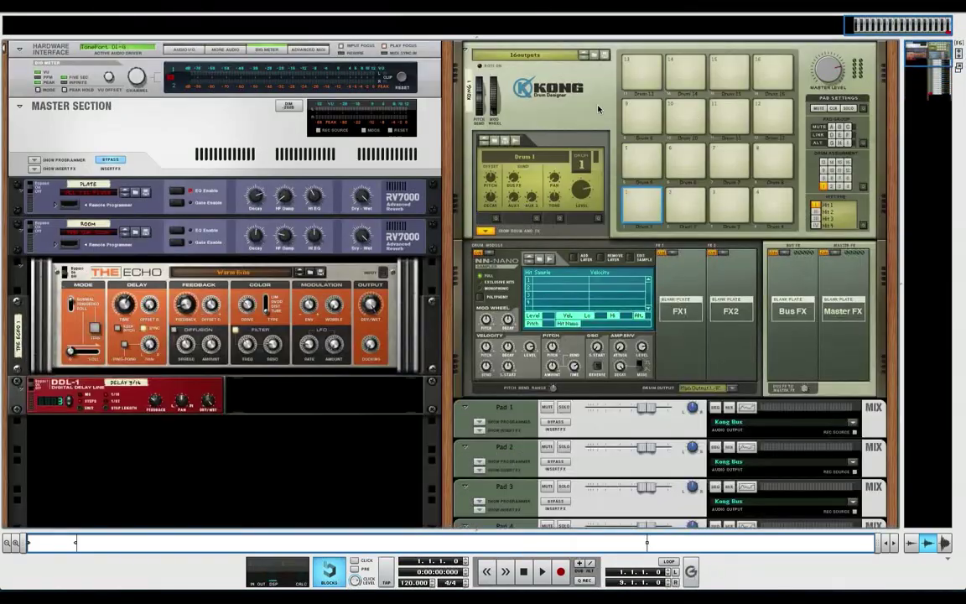